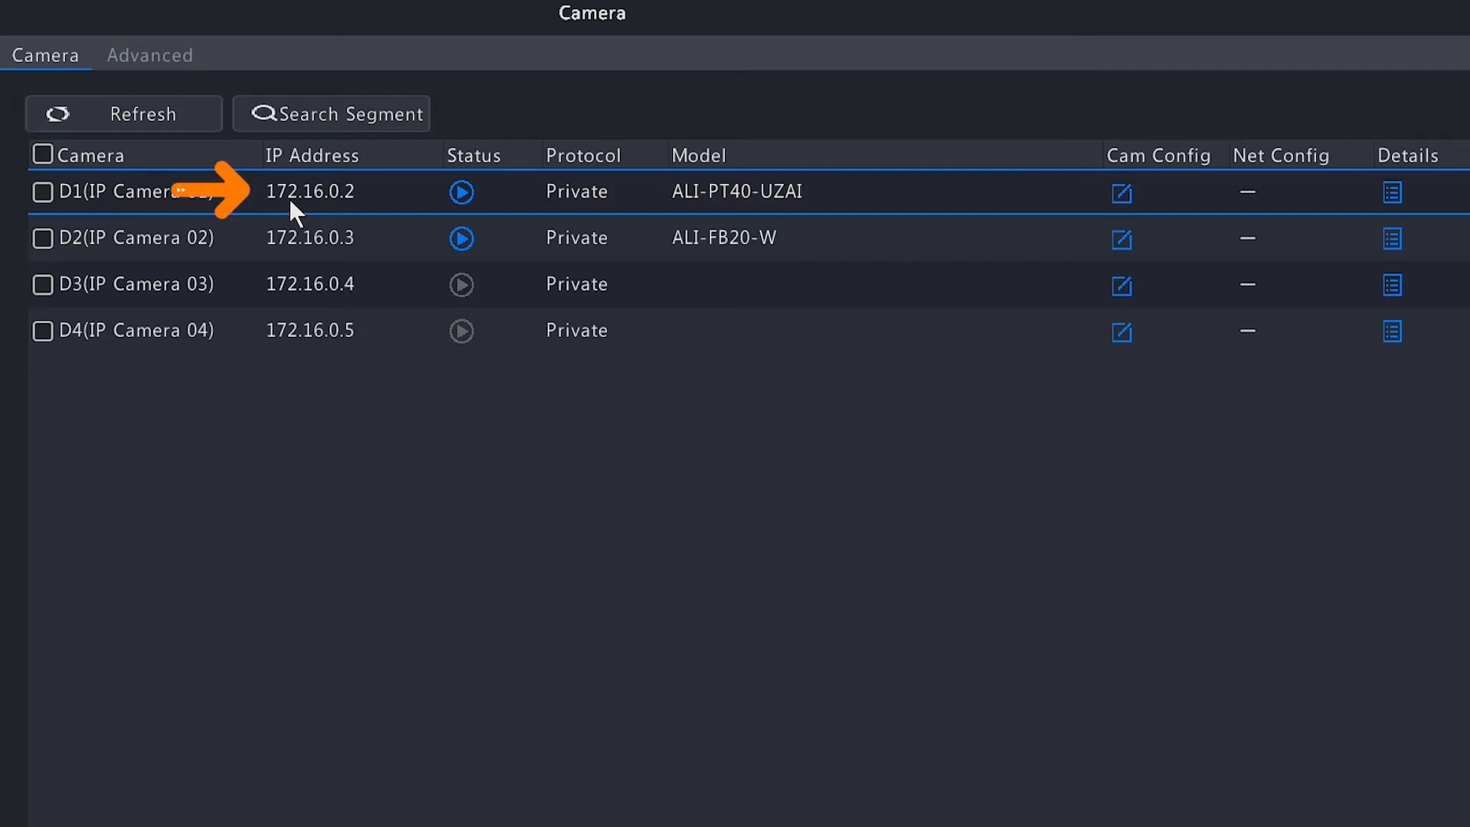
Inspect IP Camera 01's live preview, configuration and details, and open the recorder's network settings
{"action": "left_click", "coordinate": [462, 191]}
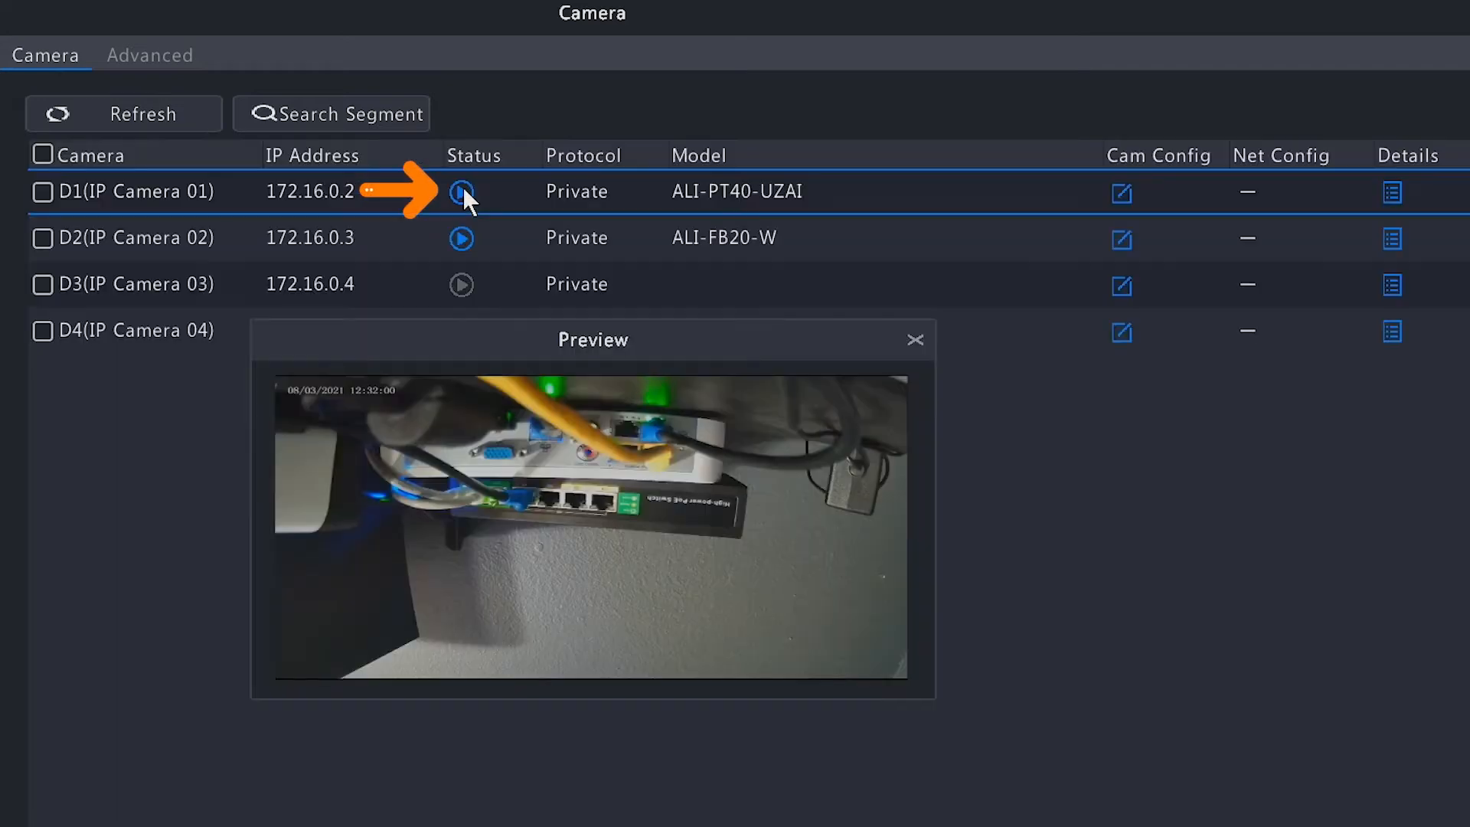
{"action": "left_click", "coordinate": [916, 339]}
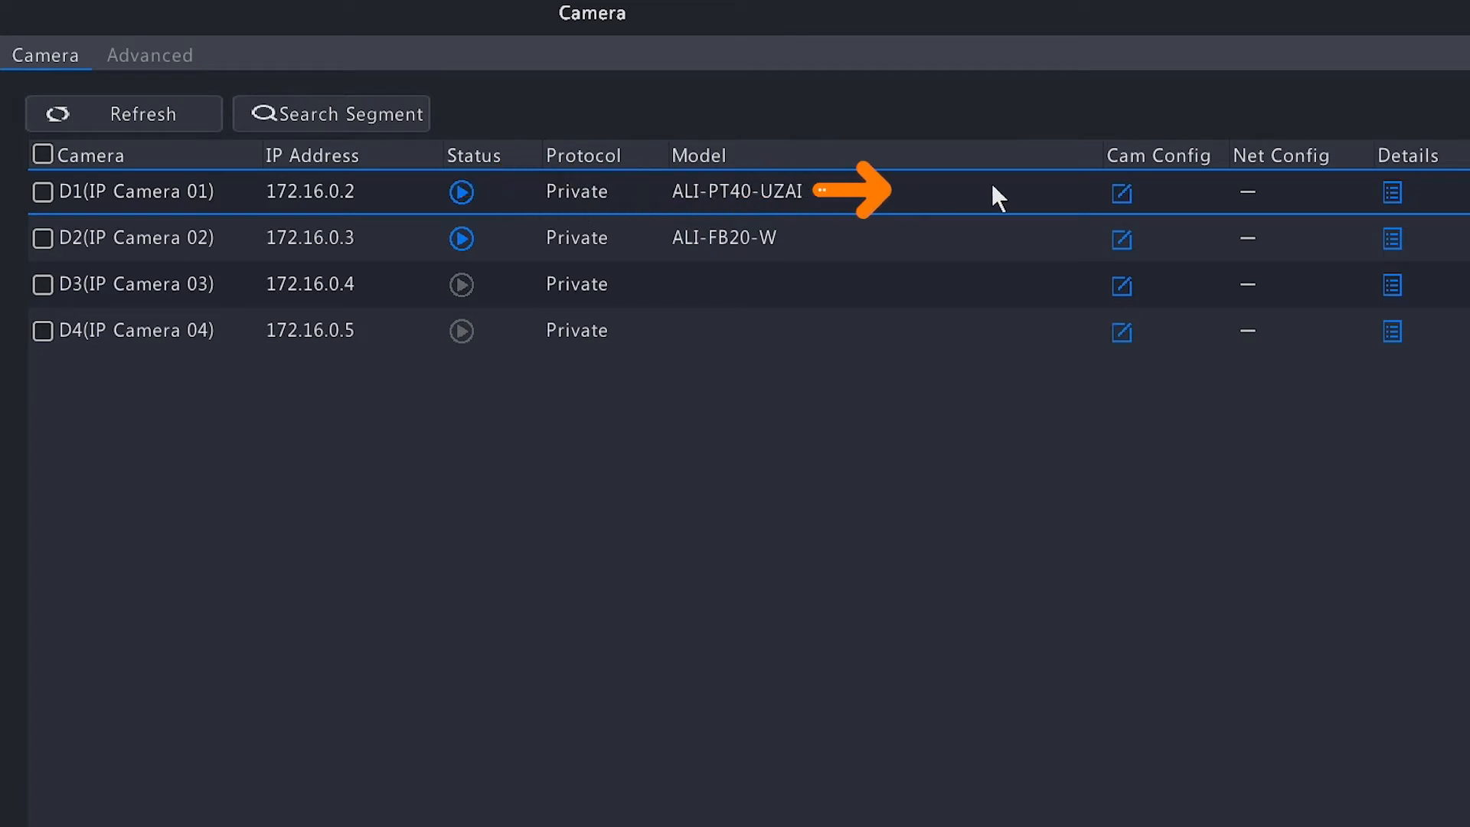
{"action": "left_click", "coordinate": [1120, 193]}
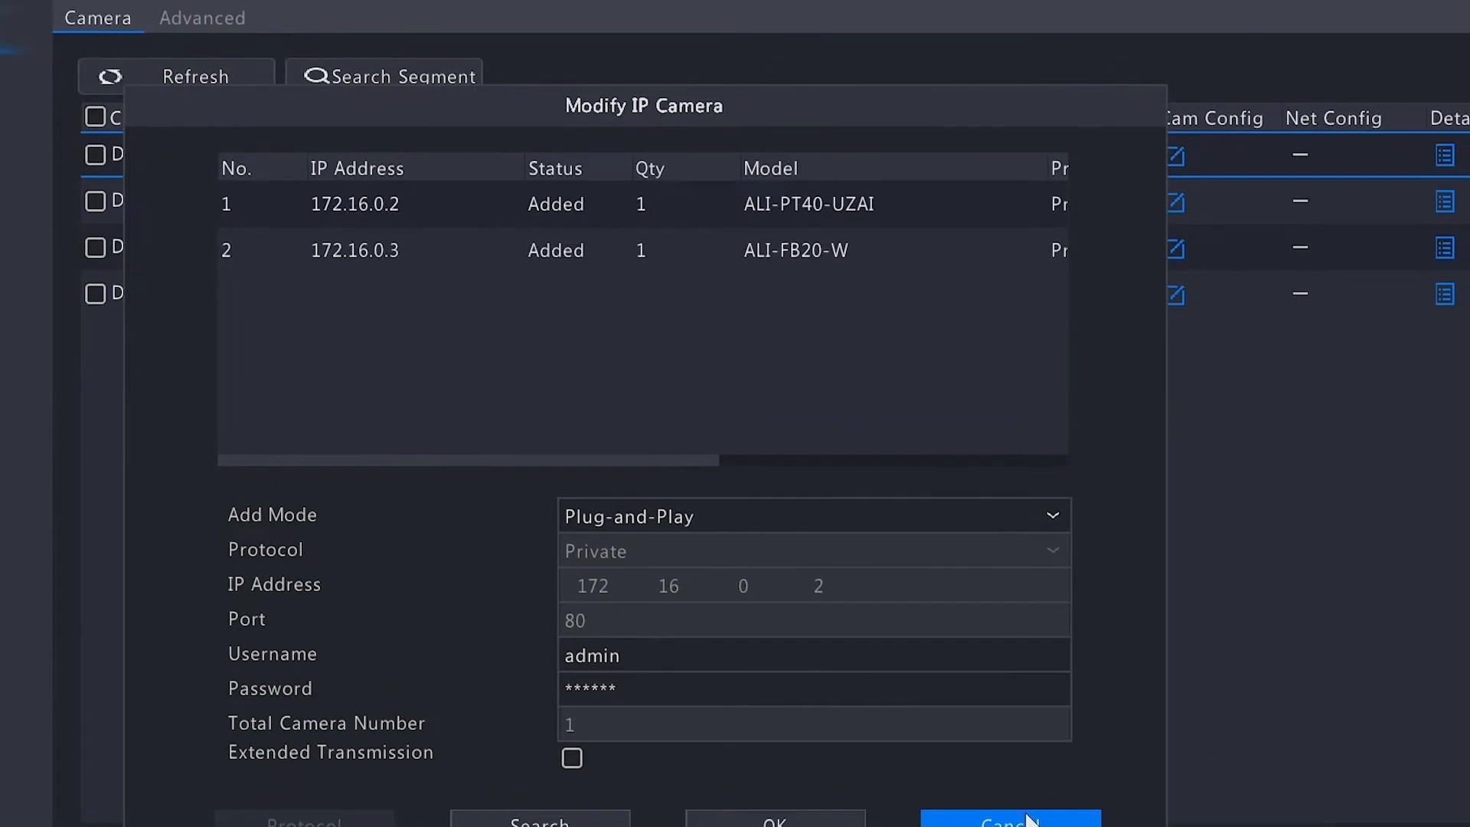
{"action": "left_click", "coordinate": [1118, 770]}
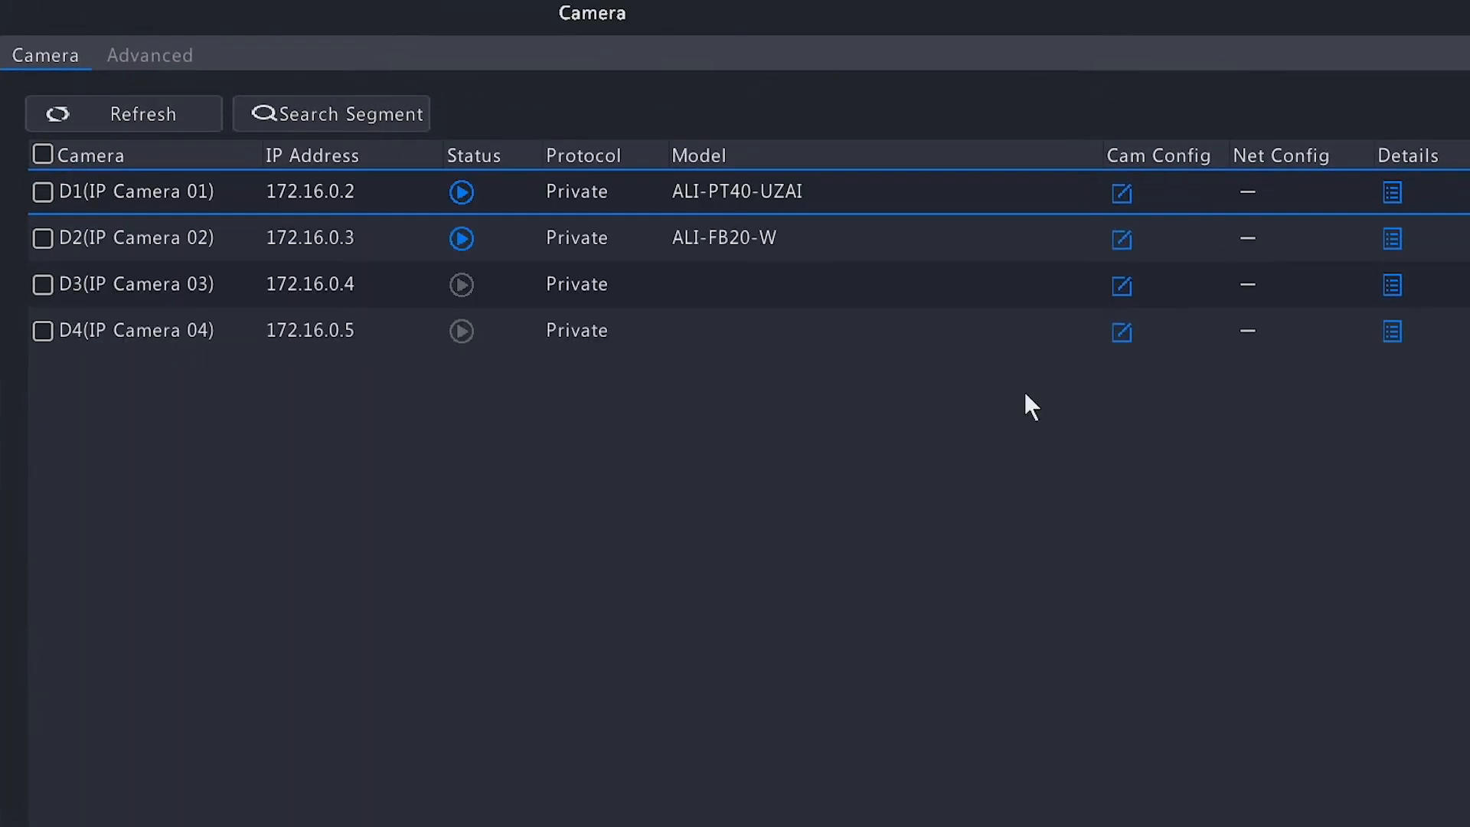
{"action": "left_click", "coordinate": [1394, 193]}
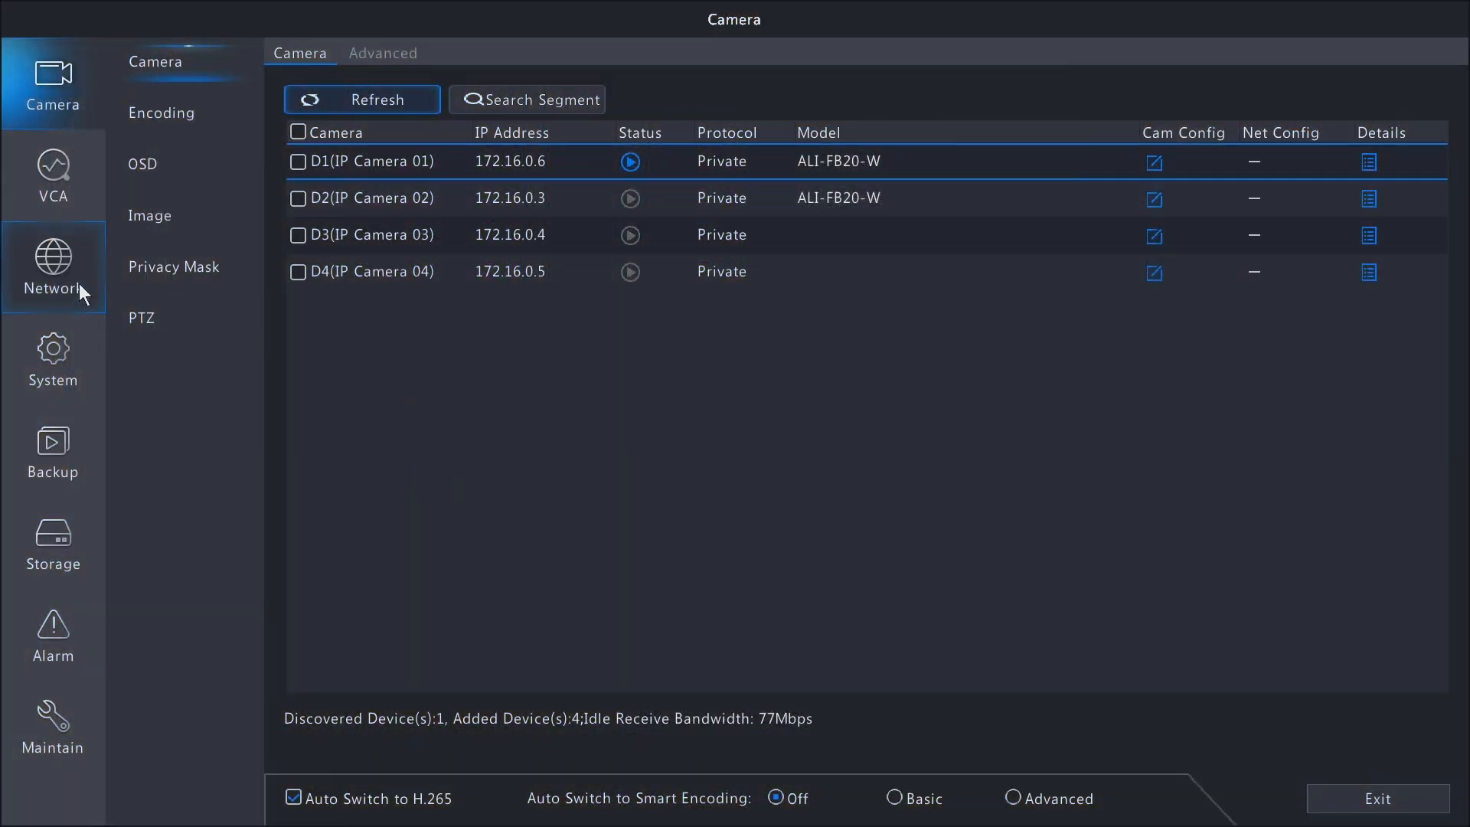
{"action": "left_click", "coordinate": [42, 264]}
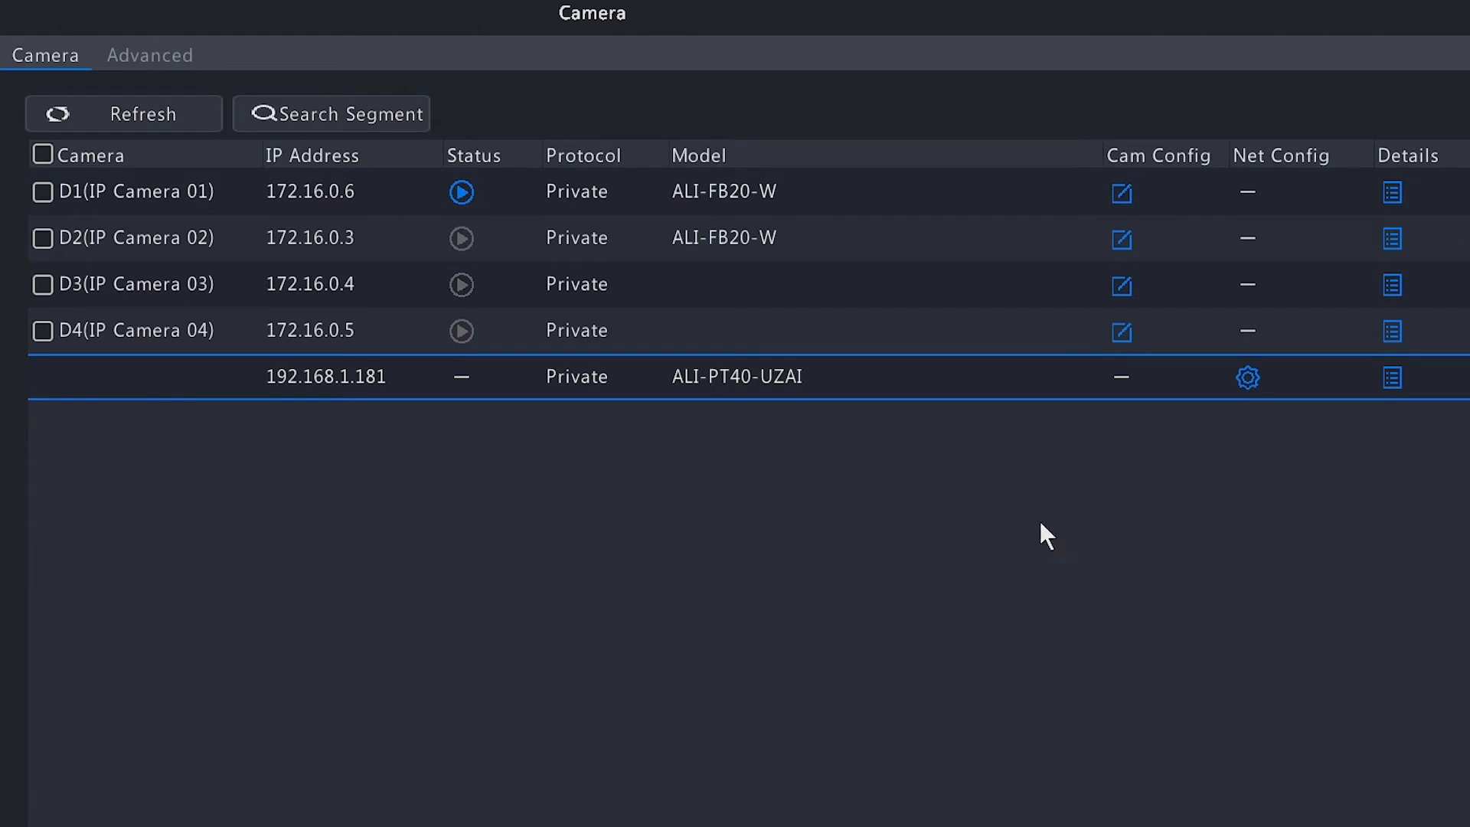
Open the network configuration of the unassigned ALI-PT40-UZAI camera and set its IPv4 address to 192.168.1.183
{"action": "left_click", "coordinate": [1245, 383]}
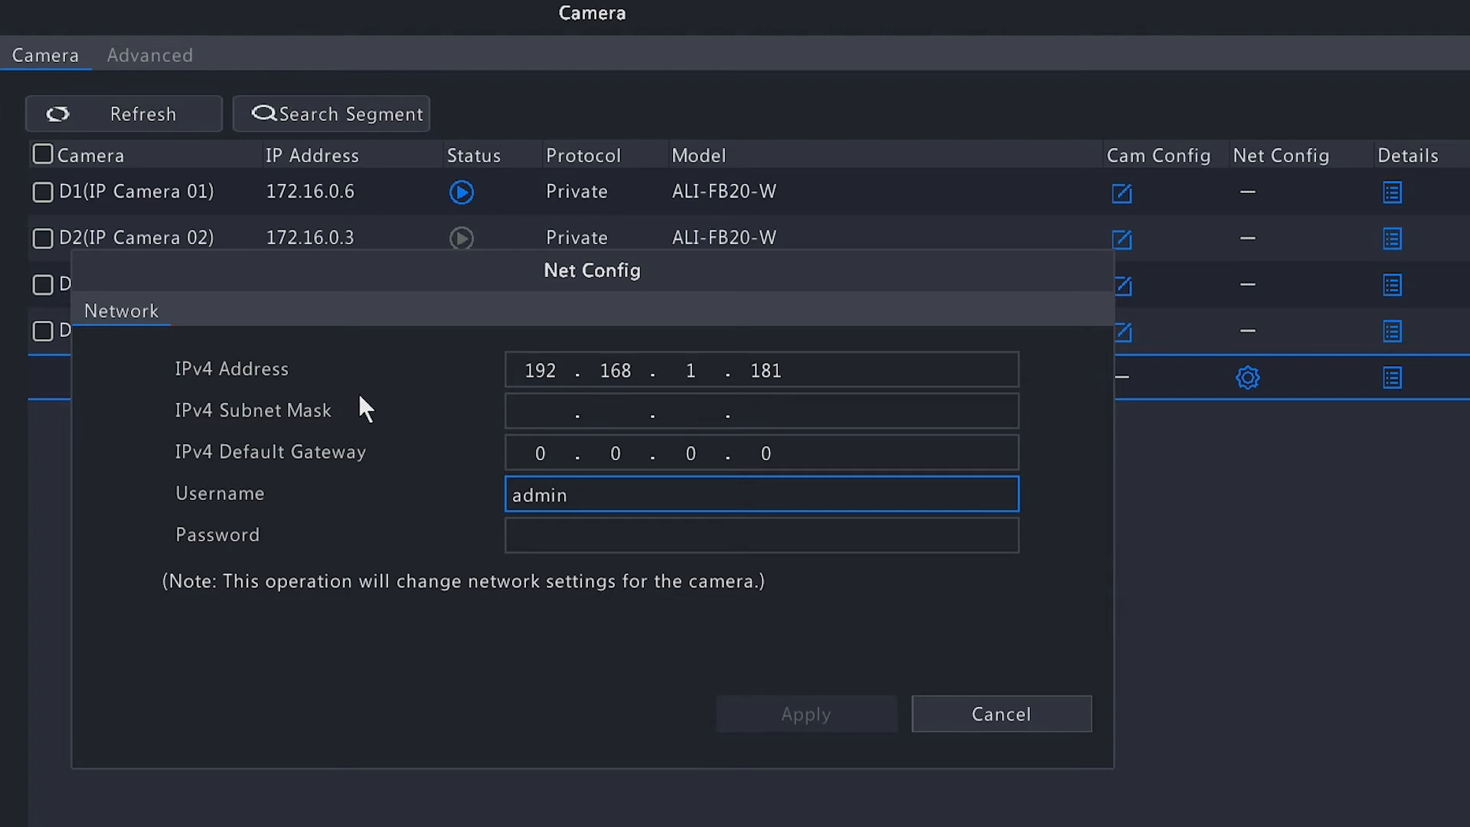
{"action": "left_click", "coordinate": [803, 372]}
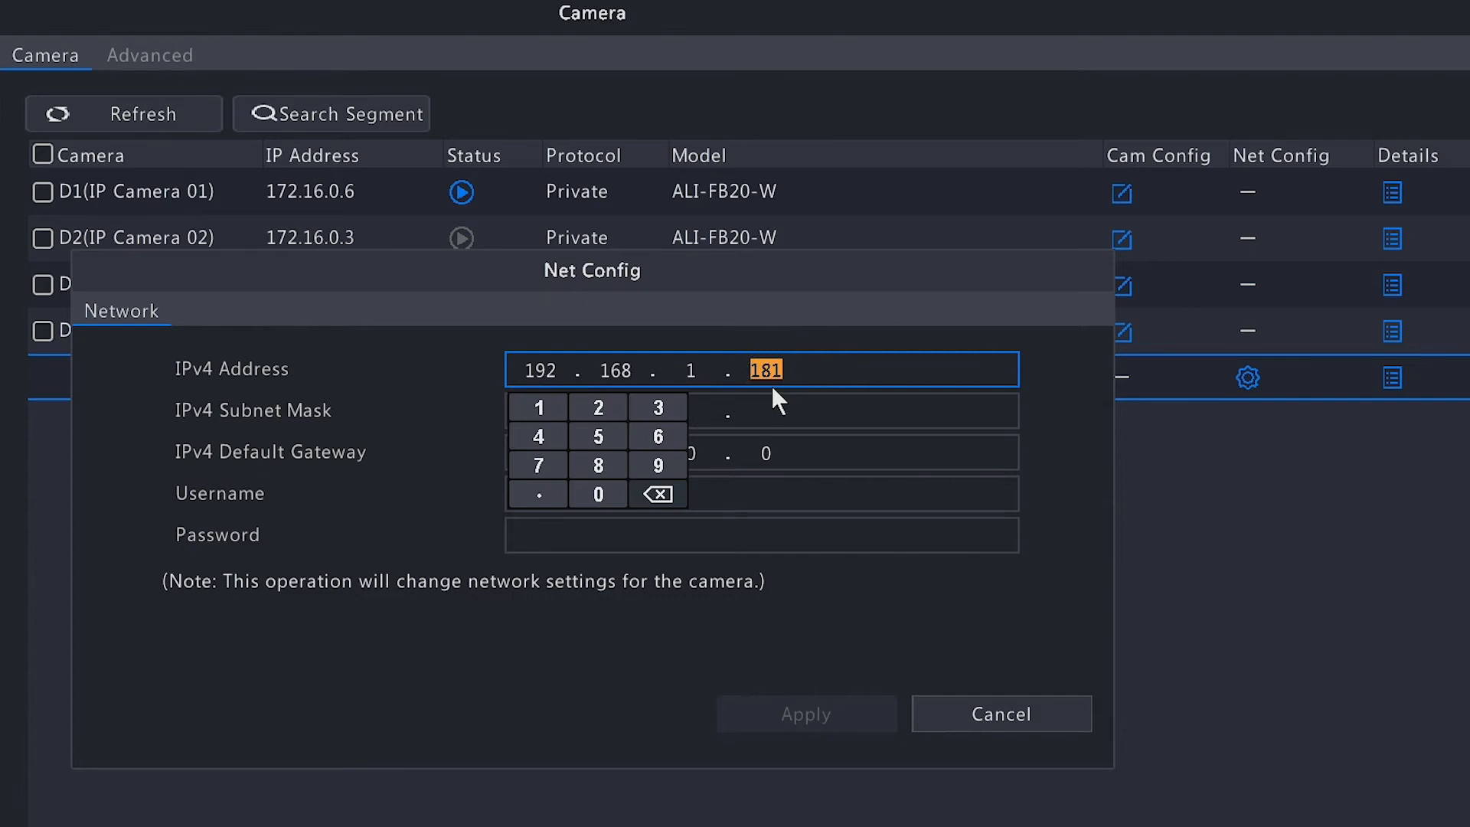
{"action": "left_click", "coordinate": [785, 369]}
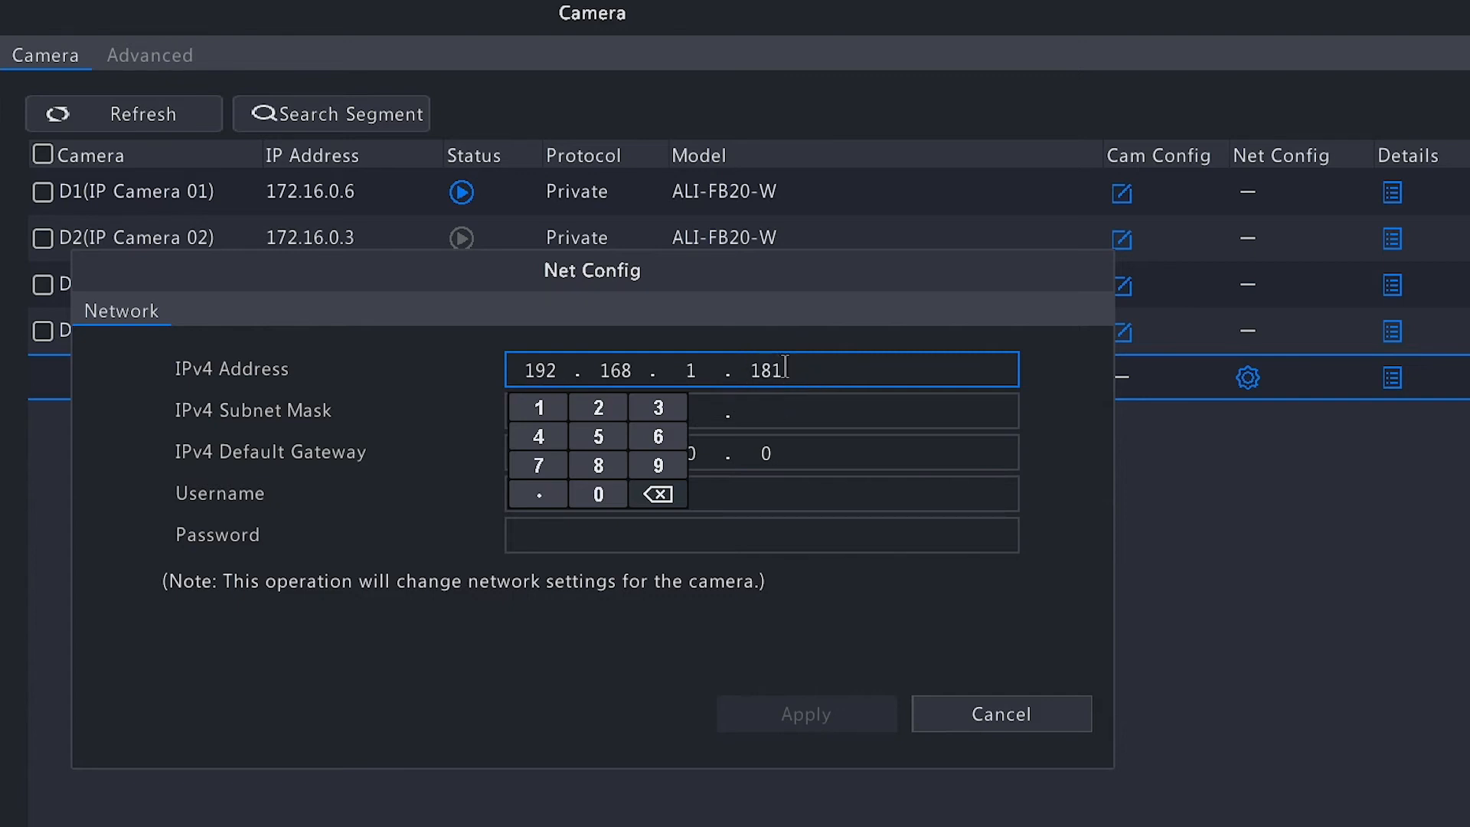
{"action": "left_click", "coordinate": [656, 496]}
{"action": "left_click", "coordinate": [657, 407]}
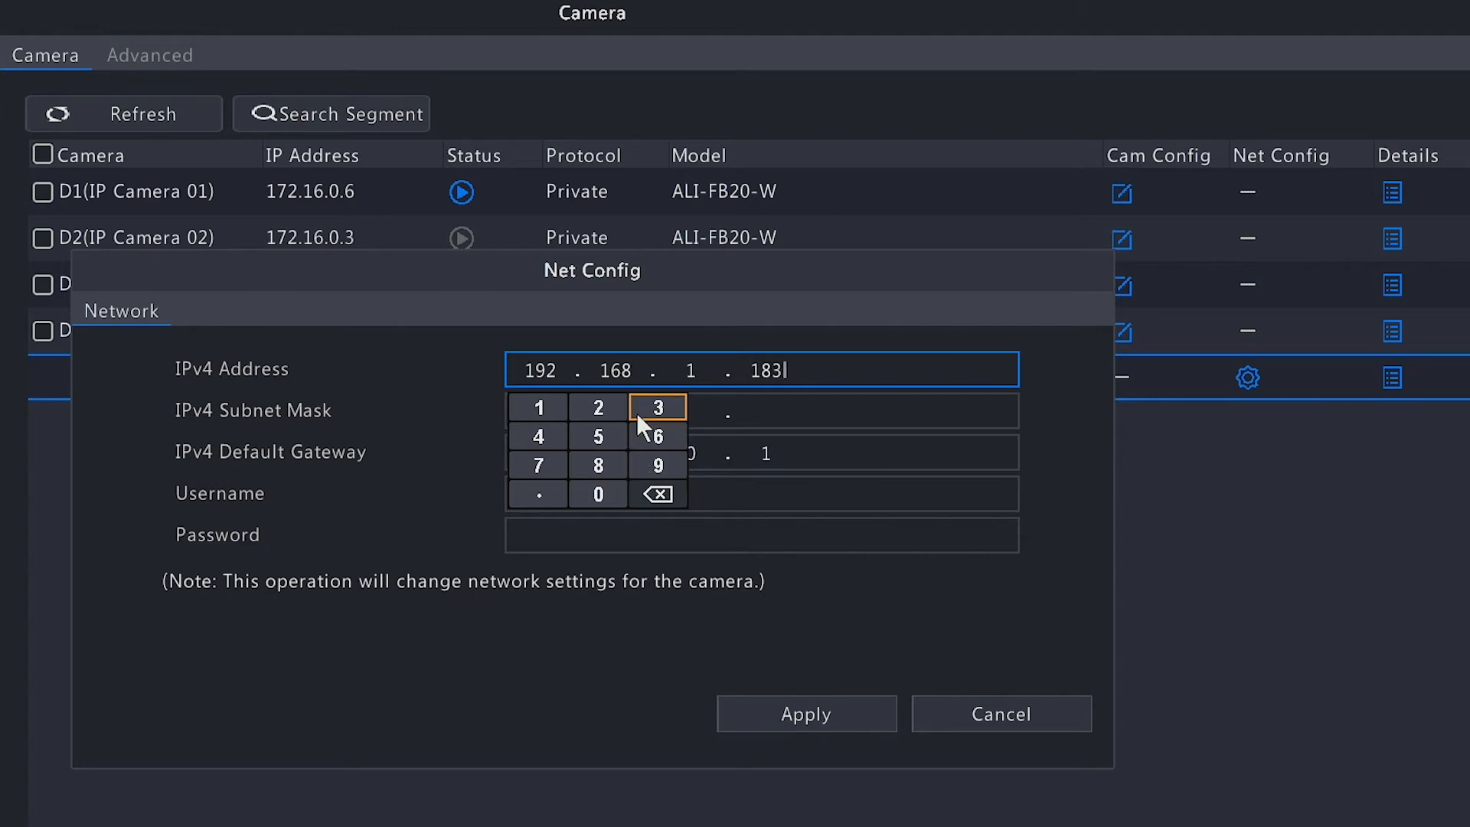
Set the ALI-PT40-UZAI camera's IPv4 subnet mask to 255.255.255.0 and its default gateway to 192.168.1.1
{"action": "left_click", "coordinate": [818, 503]}
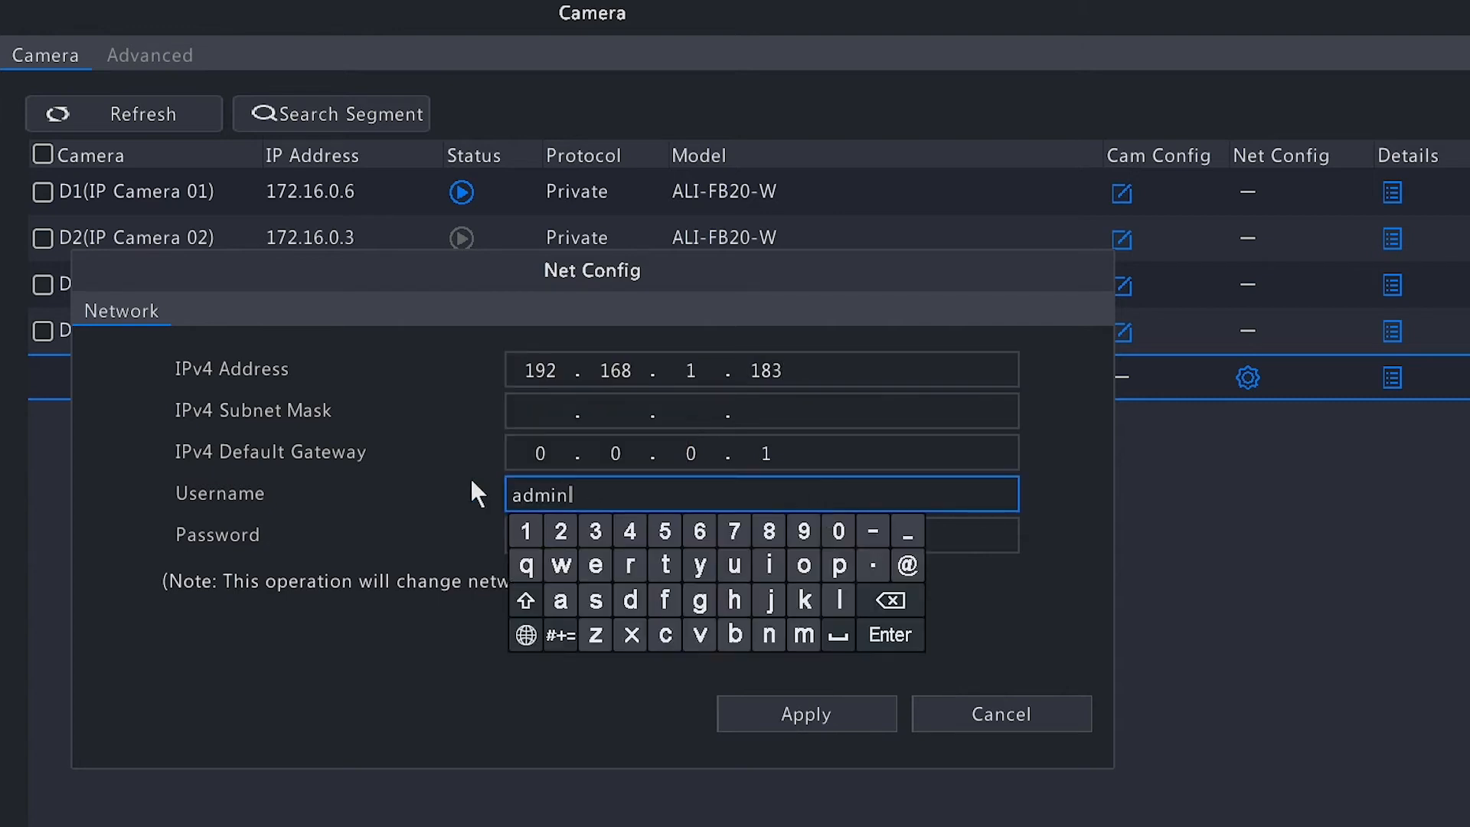
{"action": "left_click", "coordinate": [517, 538]}
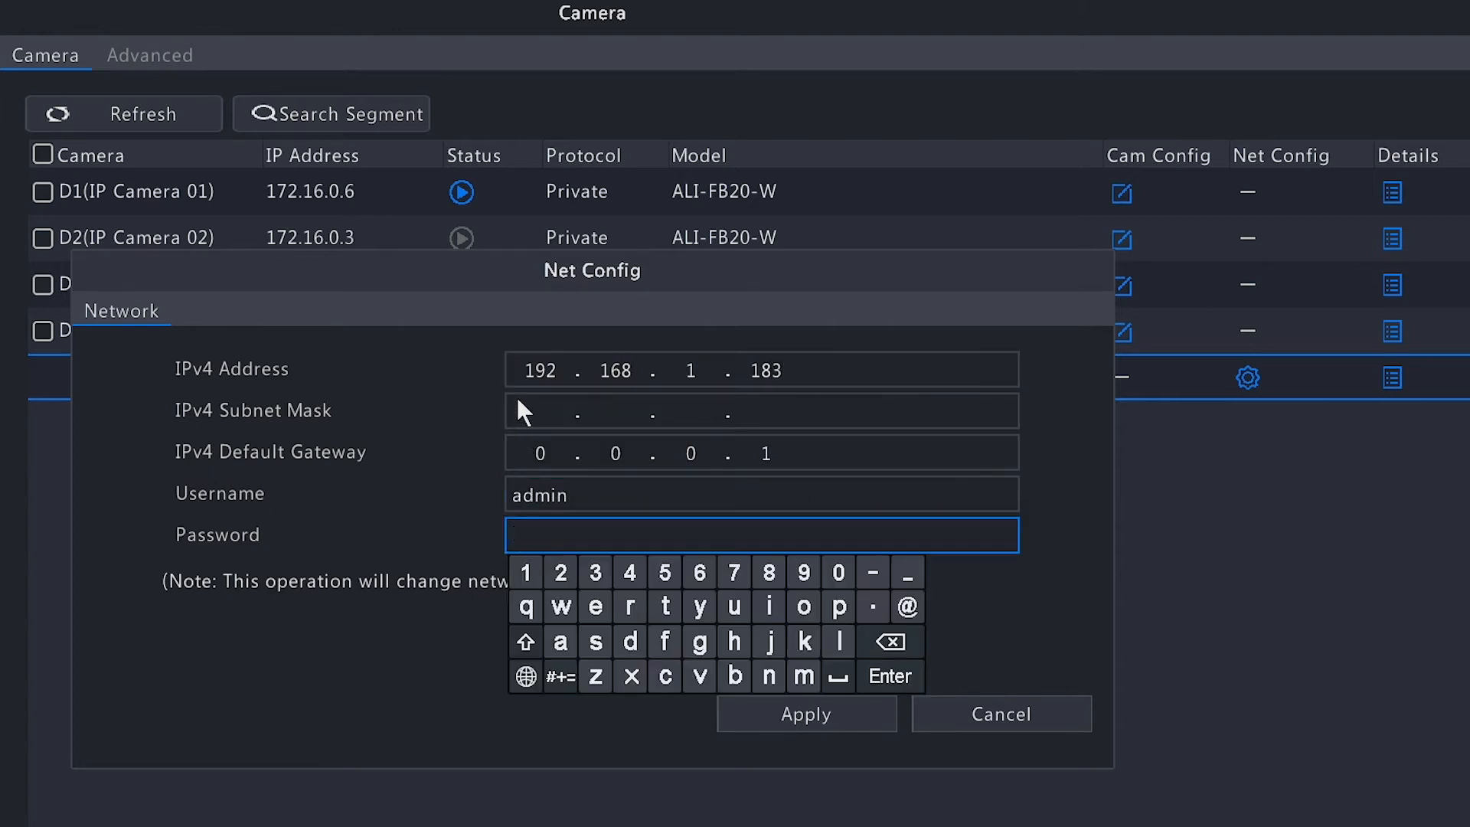
{"action": "left_click", "coordinate": [517, 397]}
Enter the camera's account password and apply the new network settings
{"action": "left_click", "coordinate": [806, 535]}
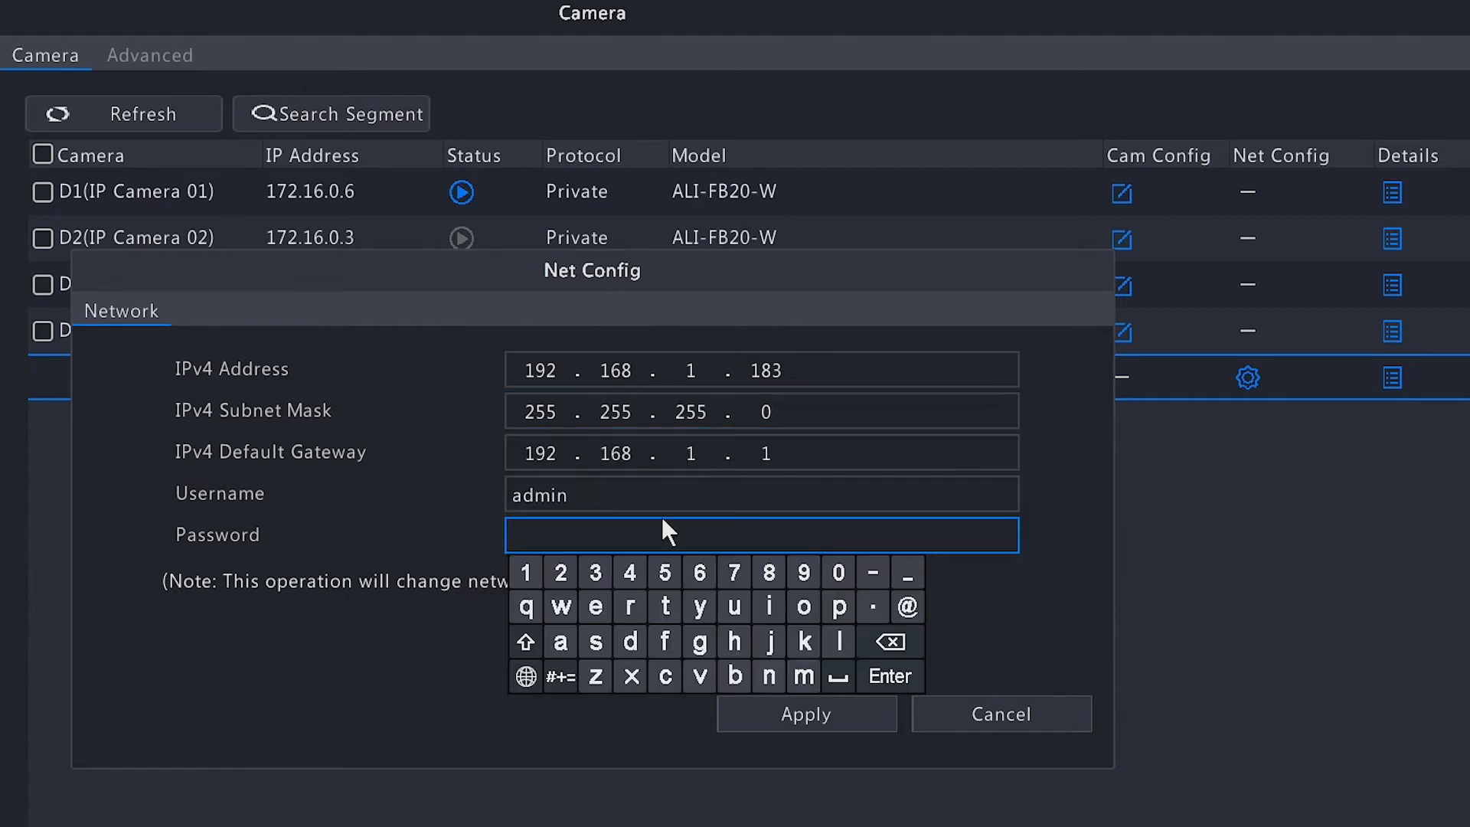
{"action": "left_click", "coordinate": [563, 573]}
{"action": "left_click", "coordinate": [598, 572]}
{"action": "left_click", "coordinate": [626, 571]}
{"action": "left_click", "coordinate": [653, 573]}
{"action": "left_click", "coordinate": [699, 574]}
{"action": "left_click", "coordinate": [1062, 612]}
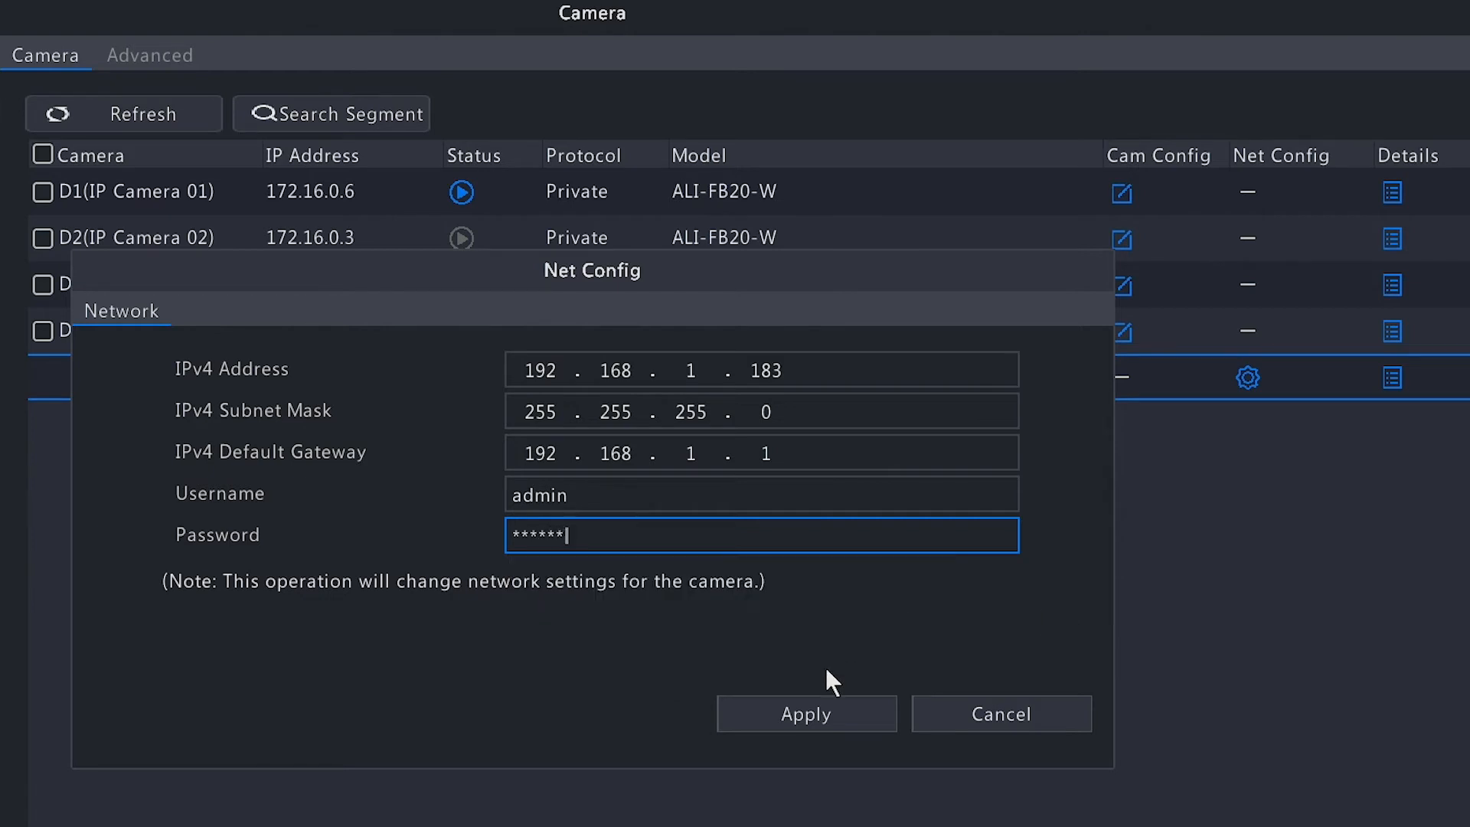
{"action": "left_click", "coordinate": [814, 714]}
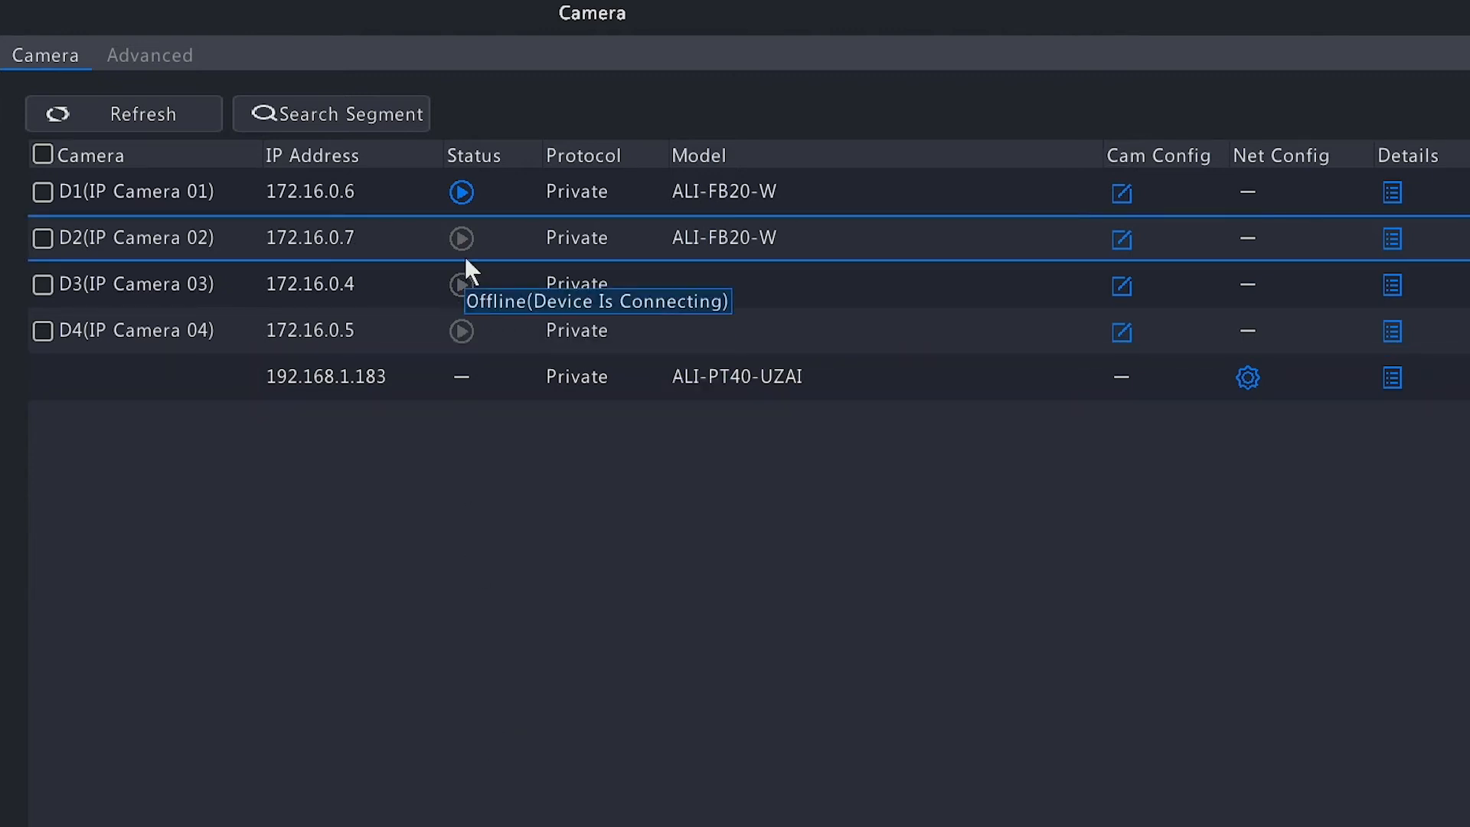
Open the camera configuration of IP Camera 02 and assign the discovered ALI-PT40-UZAI device at 192.168.1.183 to it
{"action": "left_click", "coordinate": [1122, 239]}
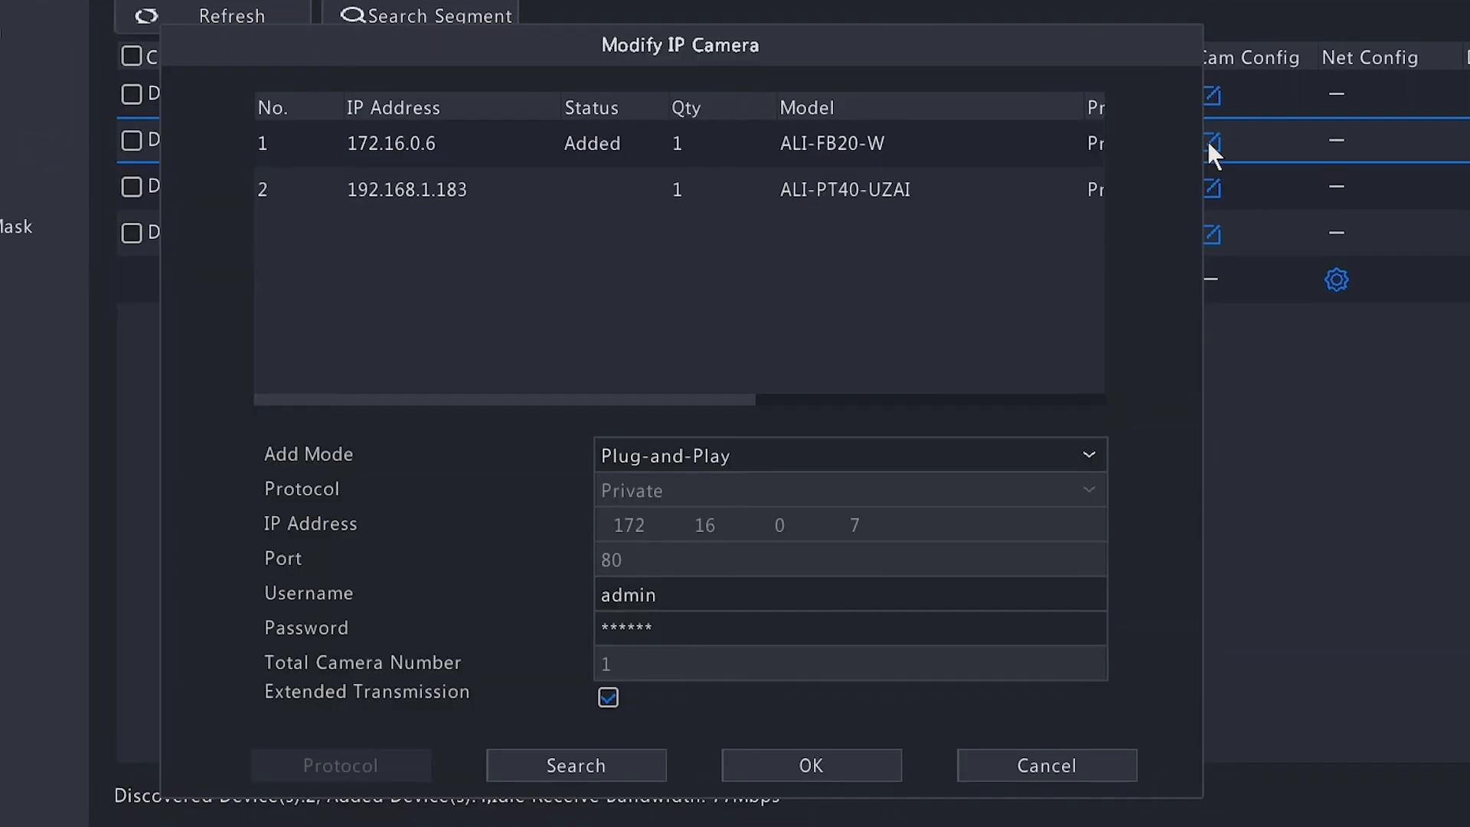
{"action": "left_click", "coordinate": [439, 193]}
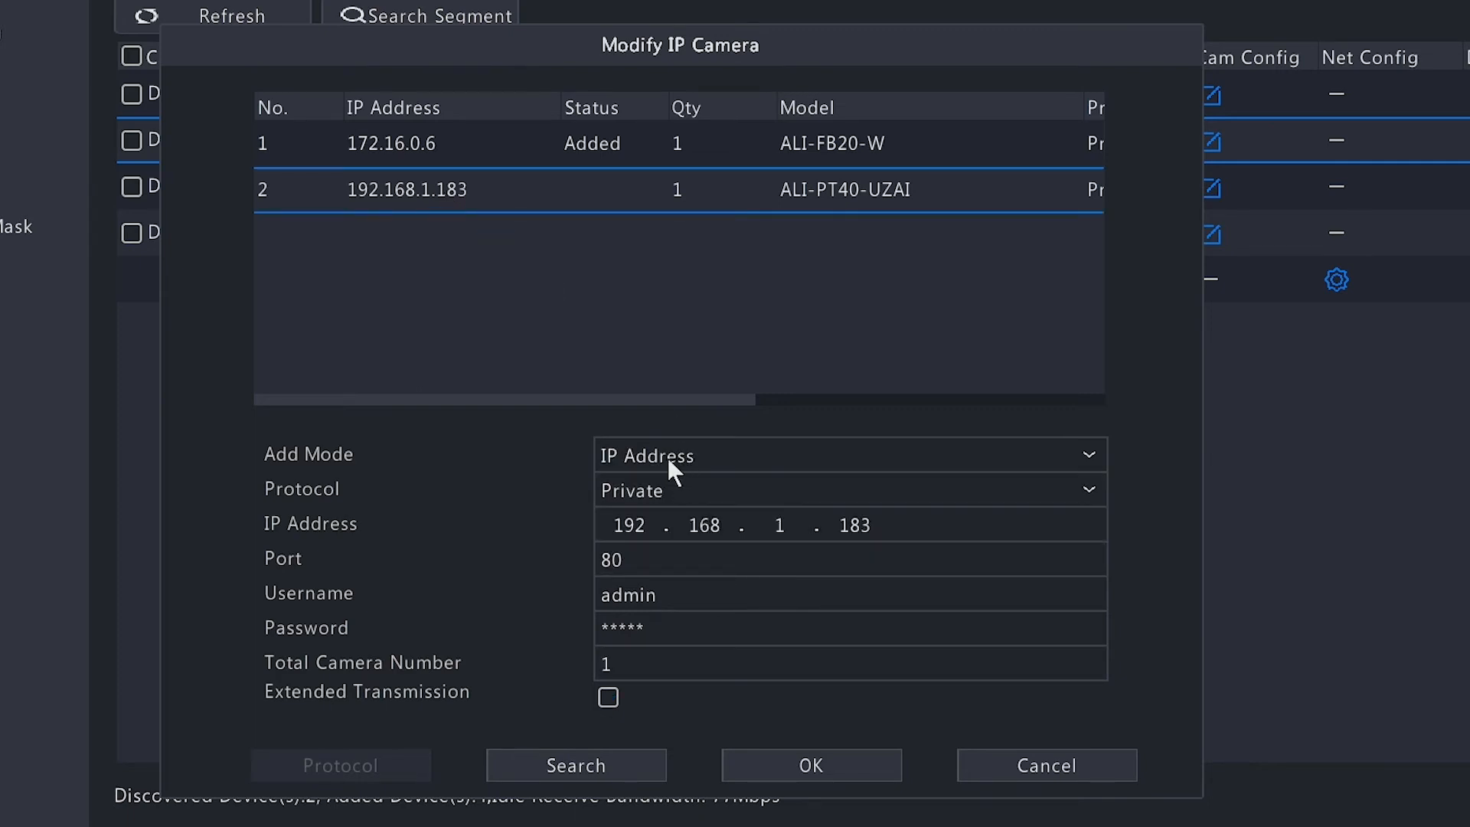
Replace the password for IP Camera 02 with the camera's account password, enable Extended Transmission and save the configuration
{"action": "left_click", "coordinate": [666, 628]}
{"action": "left_click", "coordinate": [967, 737]}
{"action": "left_click", "coordinate": [966, 737]}
{"action": "left_click", "coordinate": [966, 737]}
{"action": "left_click", "coordinate": [967, 737]}
{"action": "left_click", "coordinate": [966, 737]}
{"action": "left_click", "coordinate": [617, 665]}
{"action": "left_click", "coordinate": [650, 667]}
{"action": "left_click", "coordinate": [685, 667]}
{"action": "left_click", "coordinate": [720, 667]}
{"action": "left_click", "coordinate": [754, 668]}
{"action": "left_click", "coordinate": [790, 668]}
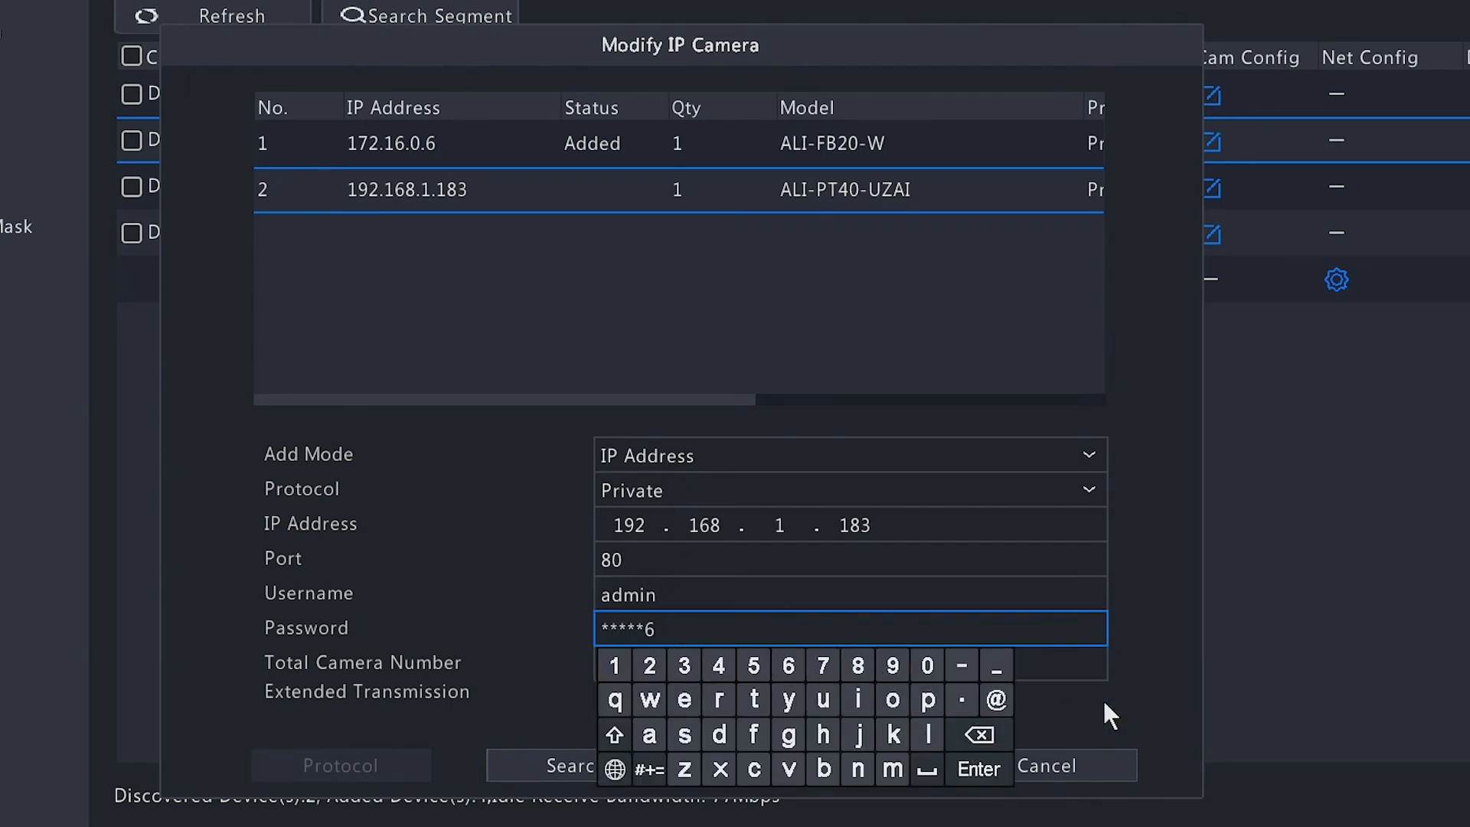
{"action": "left_click", "coordinate": [1103, 699]}
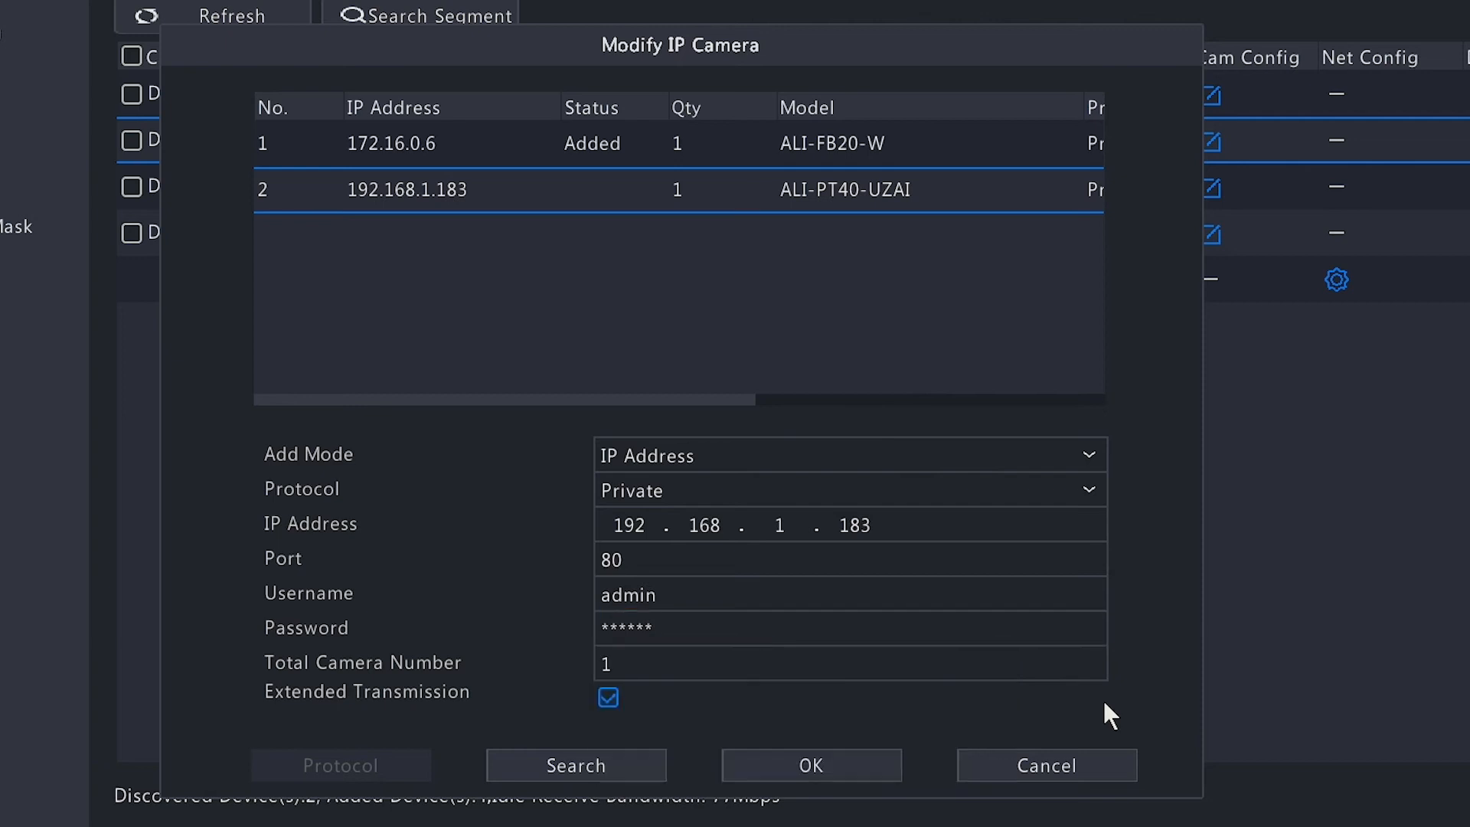
{"action": "left_click", "coordinate": [858, 772]}
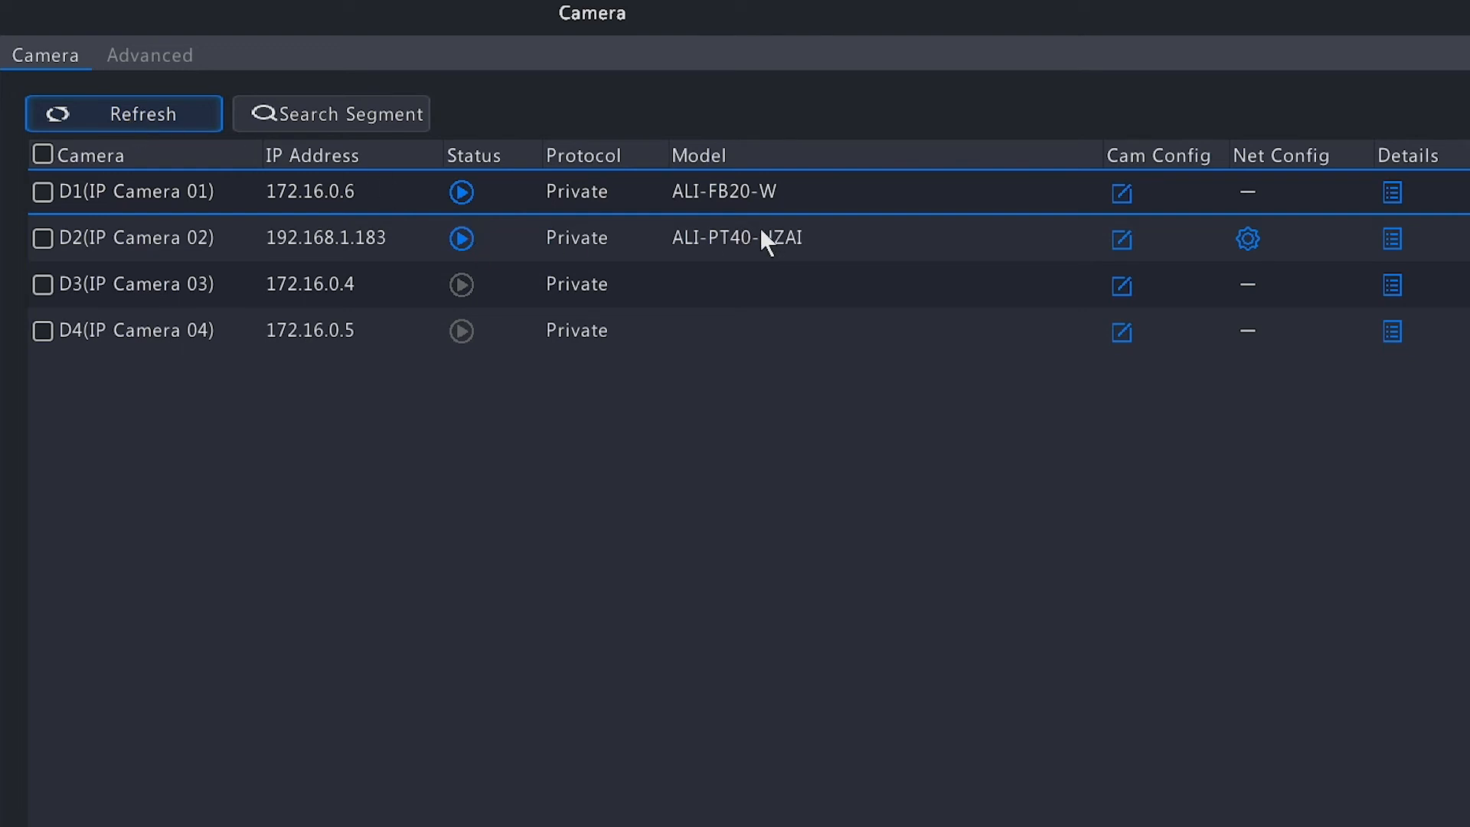
Preview the live image of IP Camera 02 and close the preview
{"action": "left_click", "coordinate": [460, 238]}
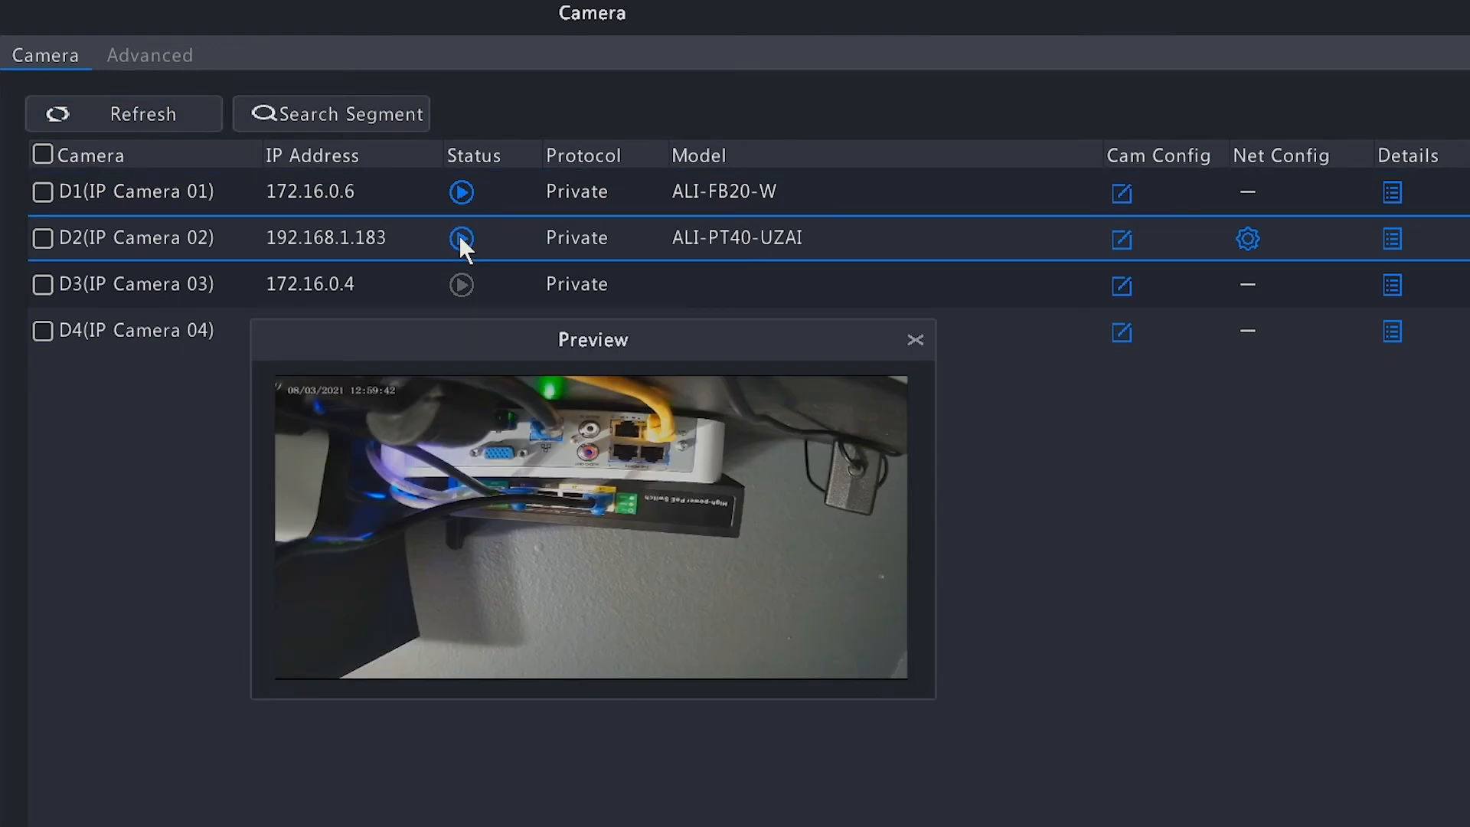
{"action": "left_click", "coordinate": [915, 340]}
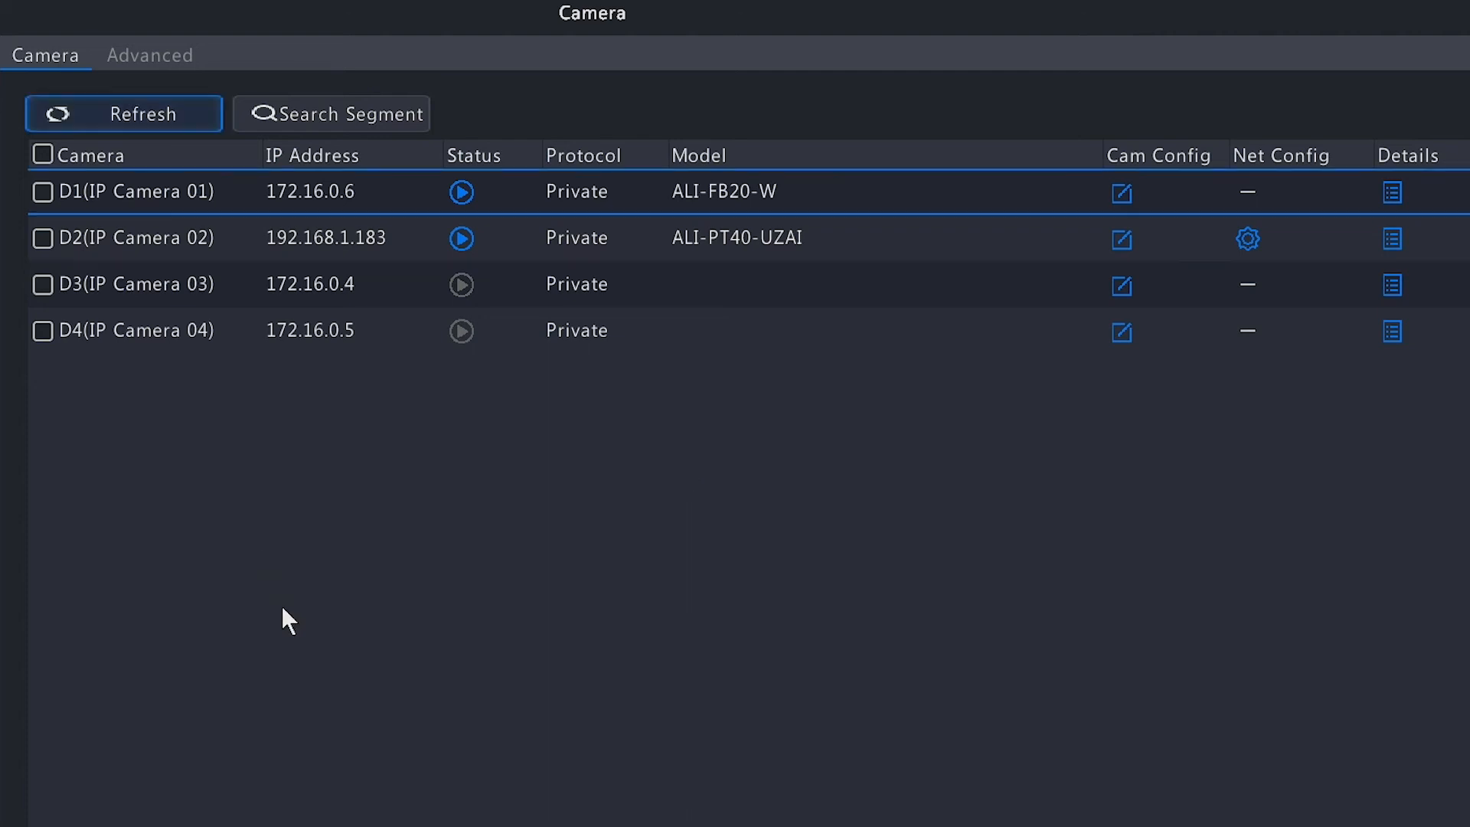
View the advanced camera firmware list and check the recorder's P2P network settings
{"action": "left_click", "coordinate": [153, 57]}
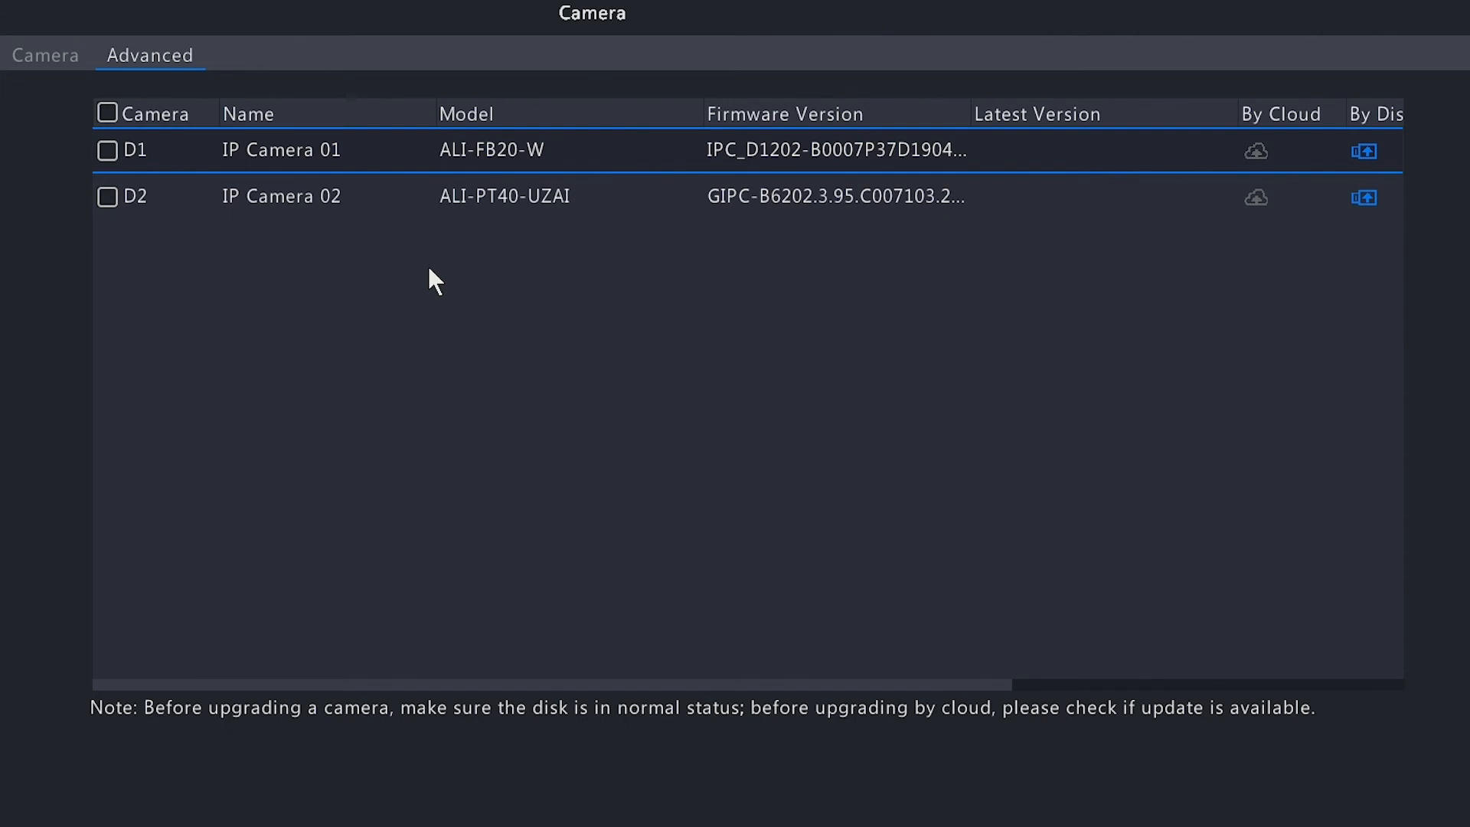
{"action": "left_click", "coordinate": [47, 260]}
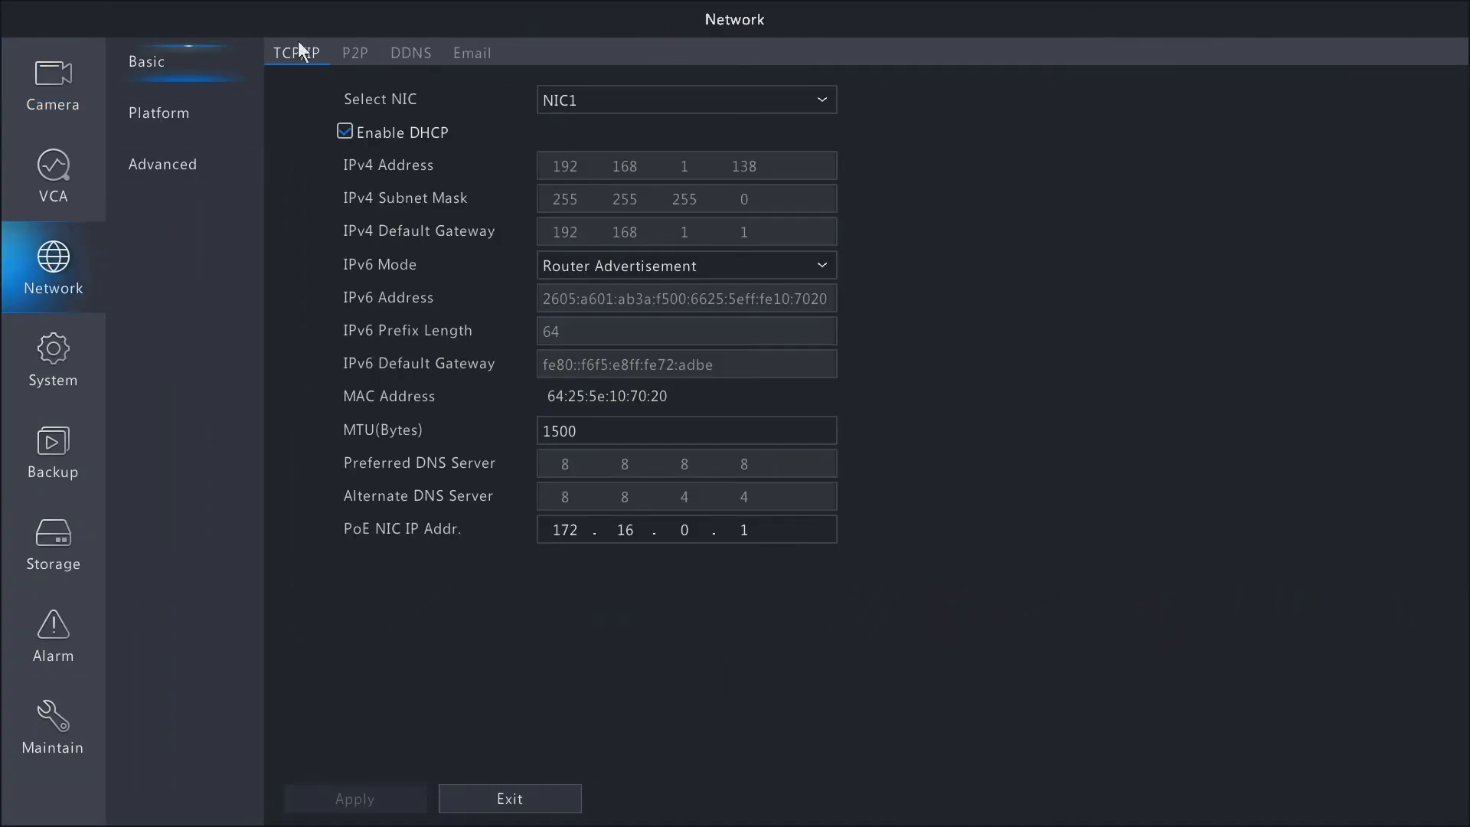
{"action": "left_click", "coordinate": [354, 57]}
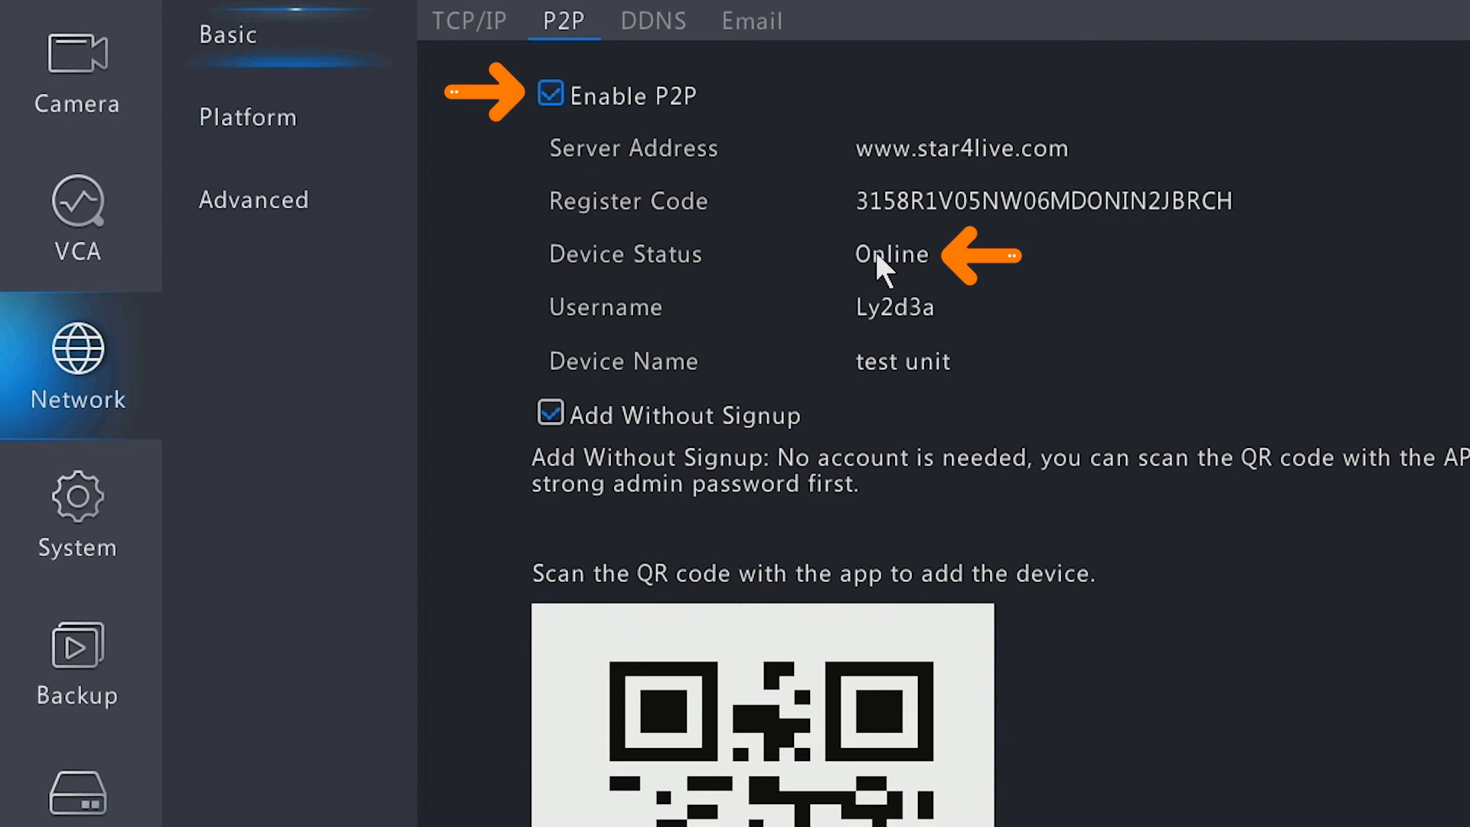
Return to the advanced camera list, select all cameras and check for new firmware versions
{"action": "left_click", "coordinate": [46, 77]}
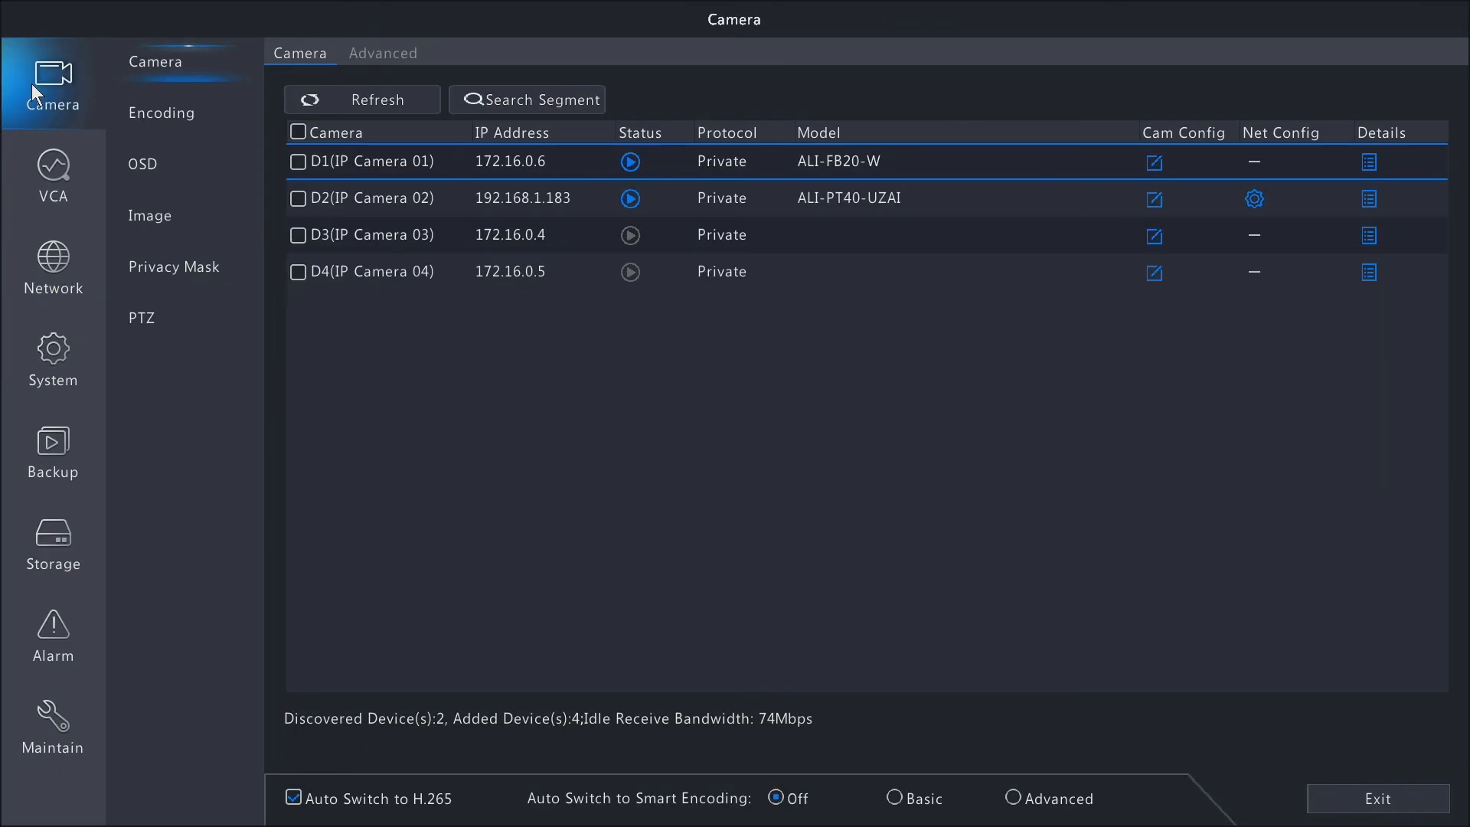
{"action": "left_click", "coordinate": [384, 58]}
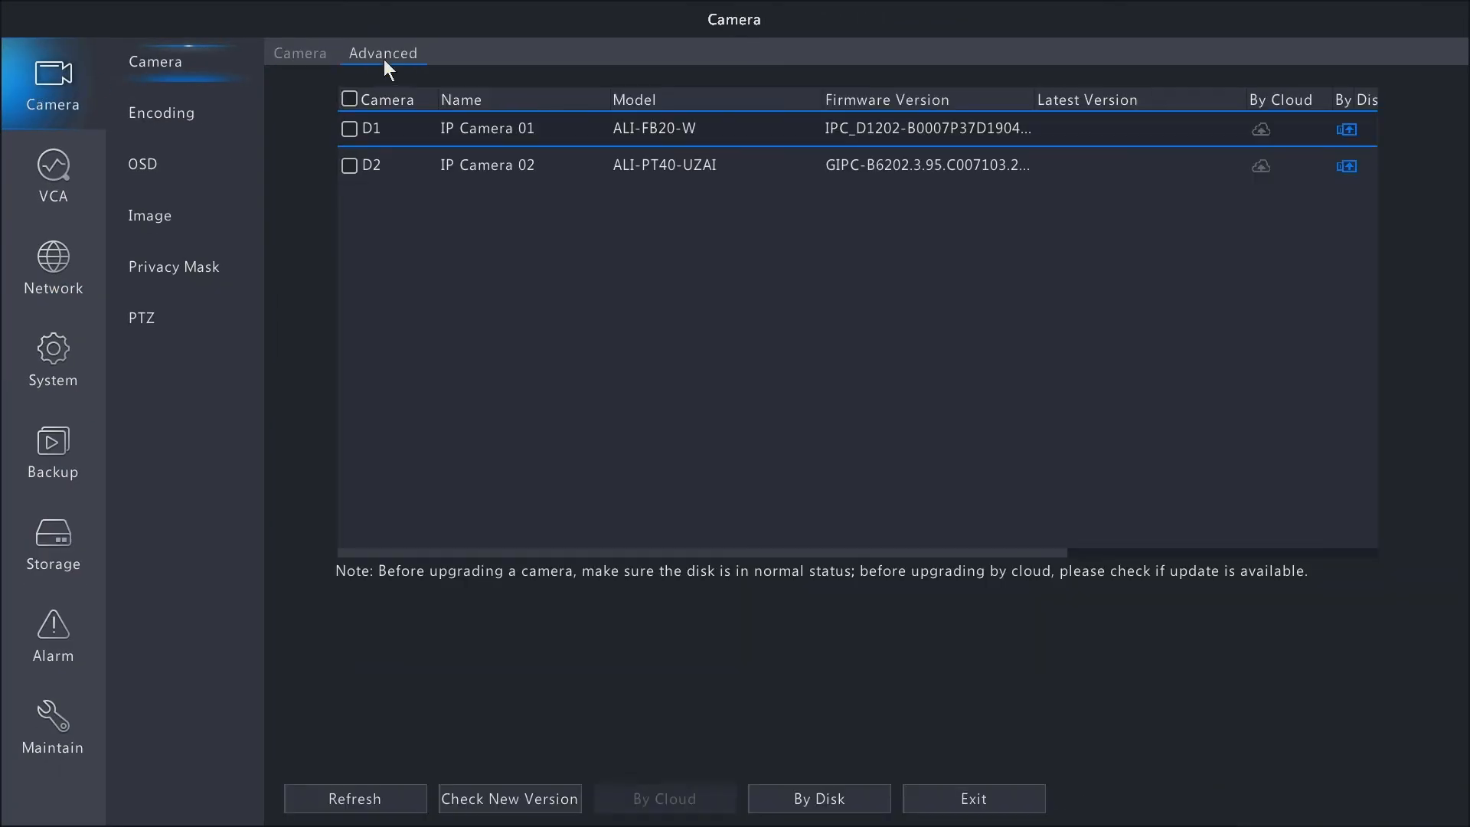
{"action": "left_click", "coordinate": [350, 100]}
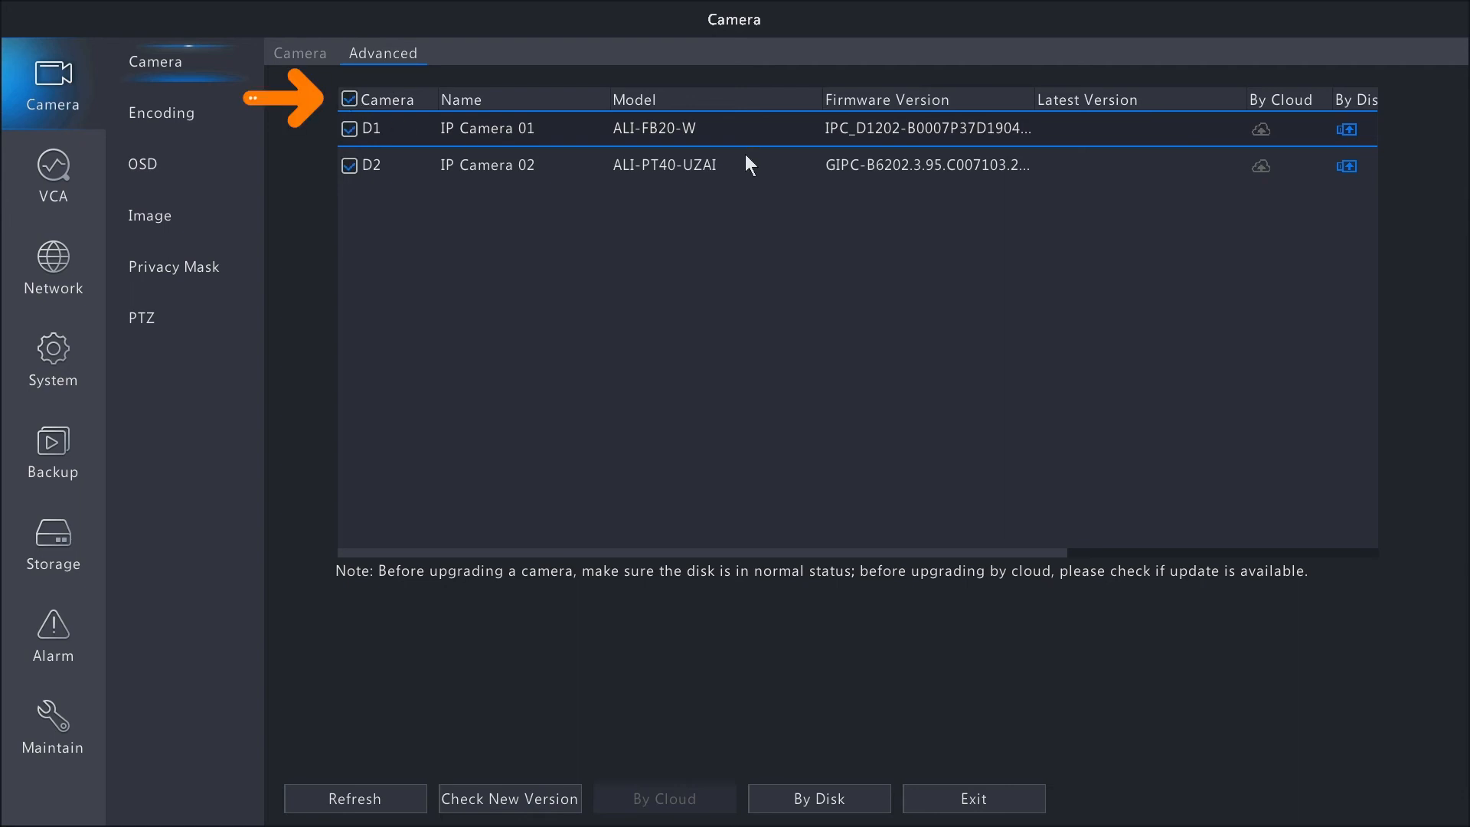
{"action": "left_click", "coordinate": [488, 800]}
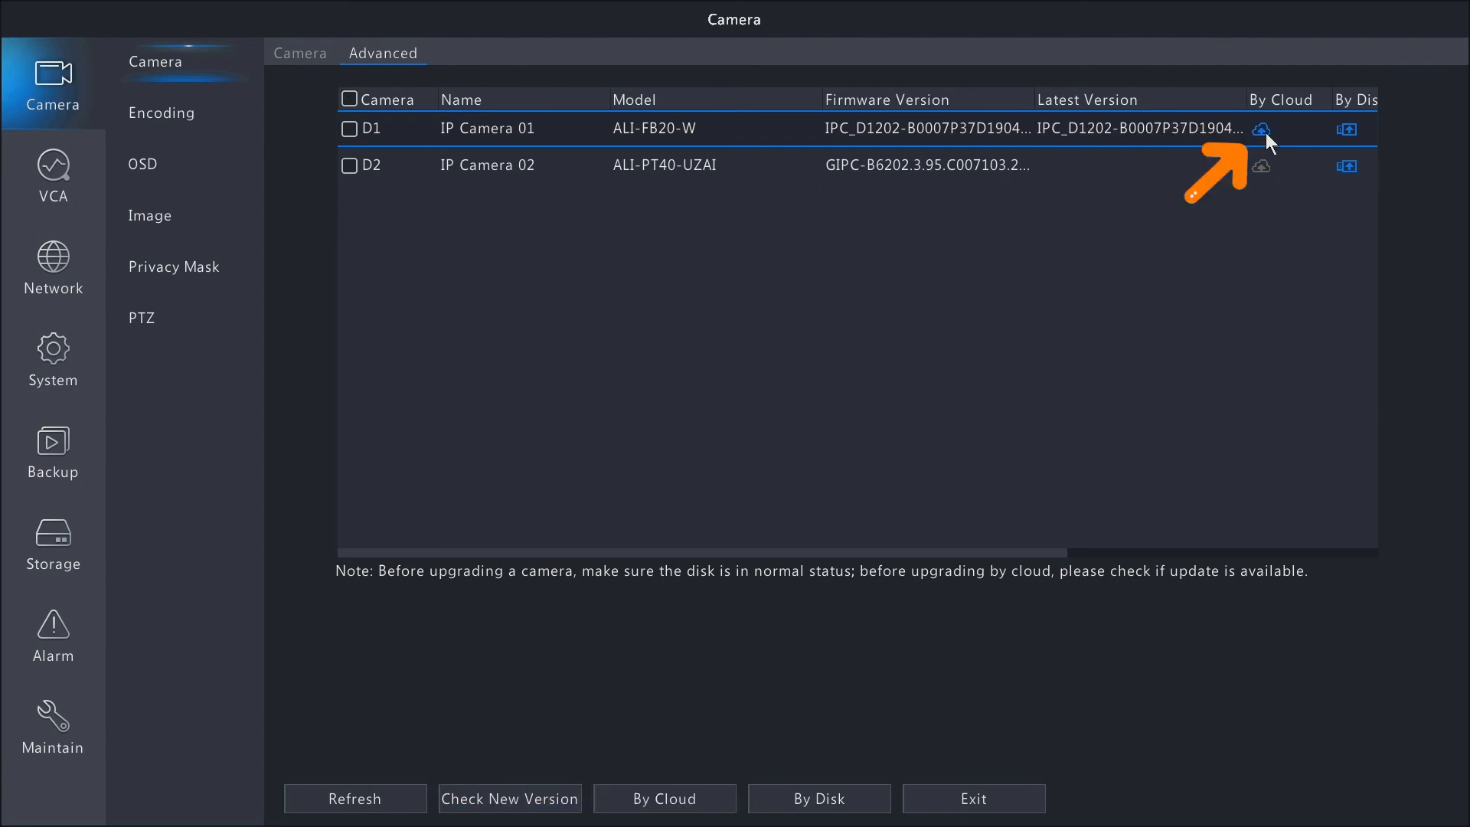
Upgrade the firmware of IP Camera 01 by cloud and bring its upgrade status into view
{"action": "left_click", "coordinate": [349, 129]}
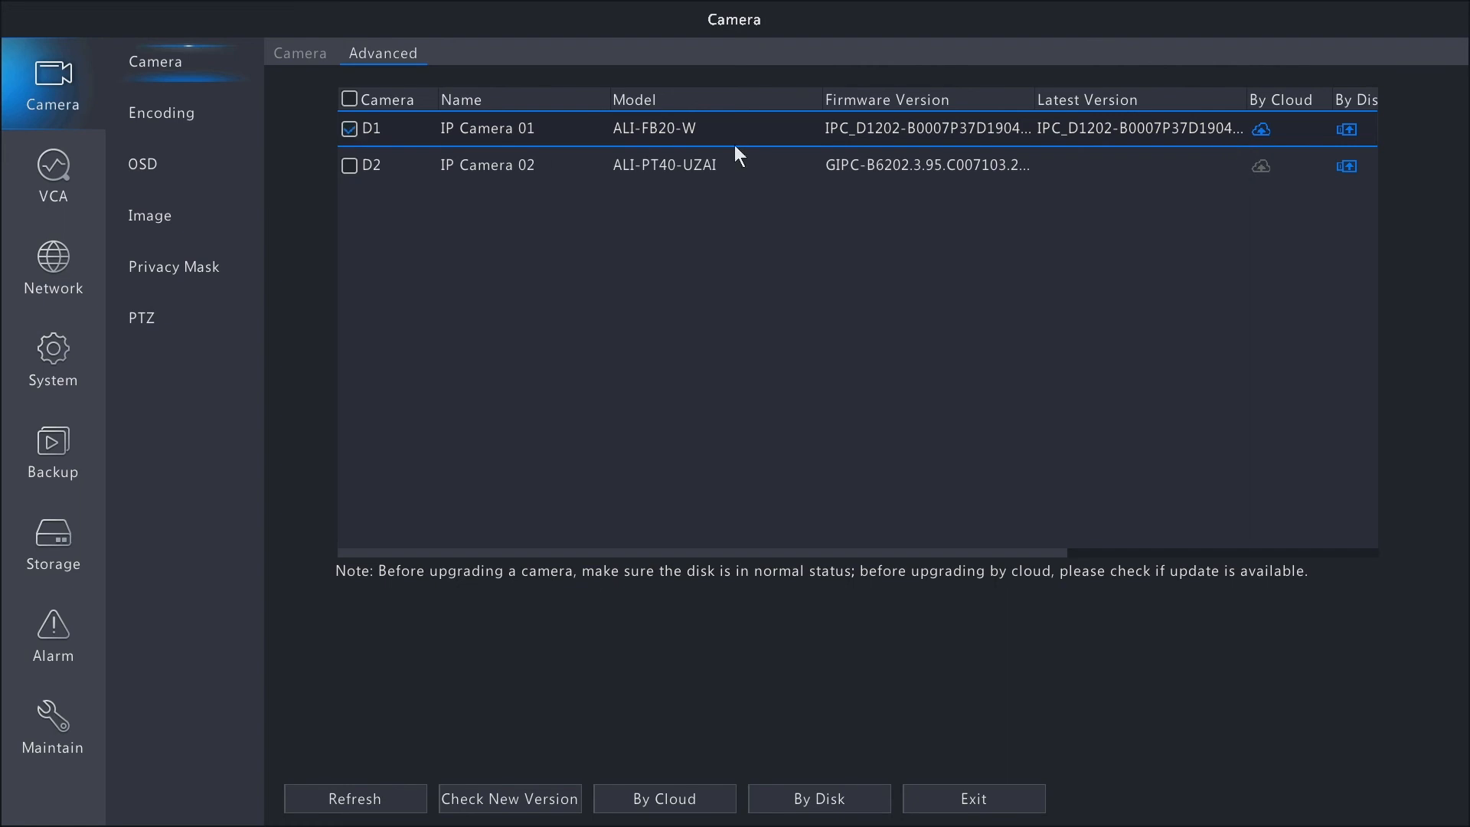
{"action": "left_click", "coordinate": [1261, 130]}
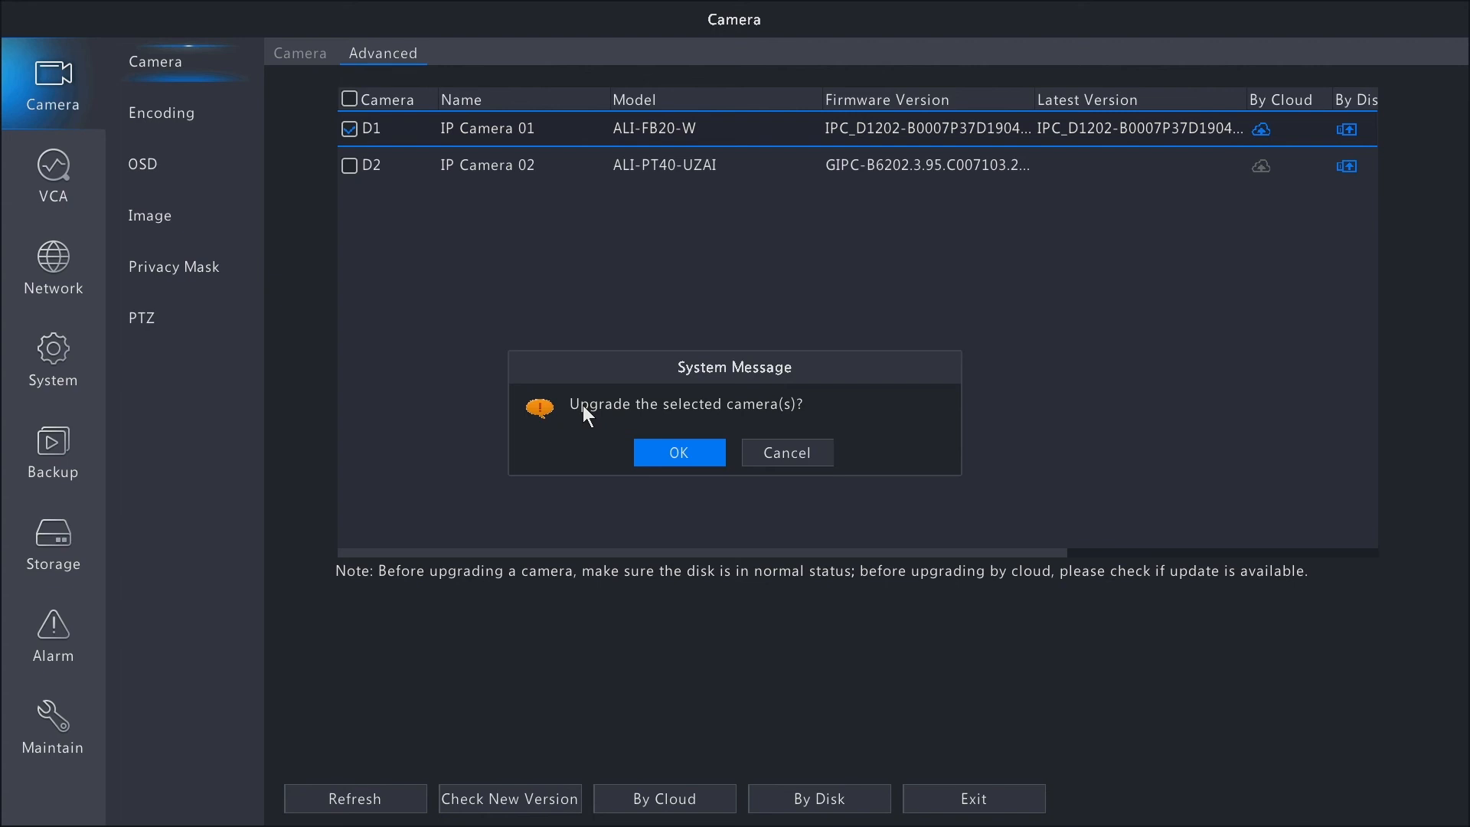
{"action": "left_click", "coordinate": [666, 453]}
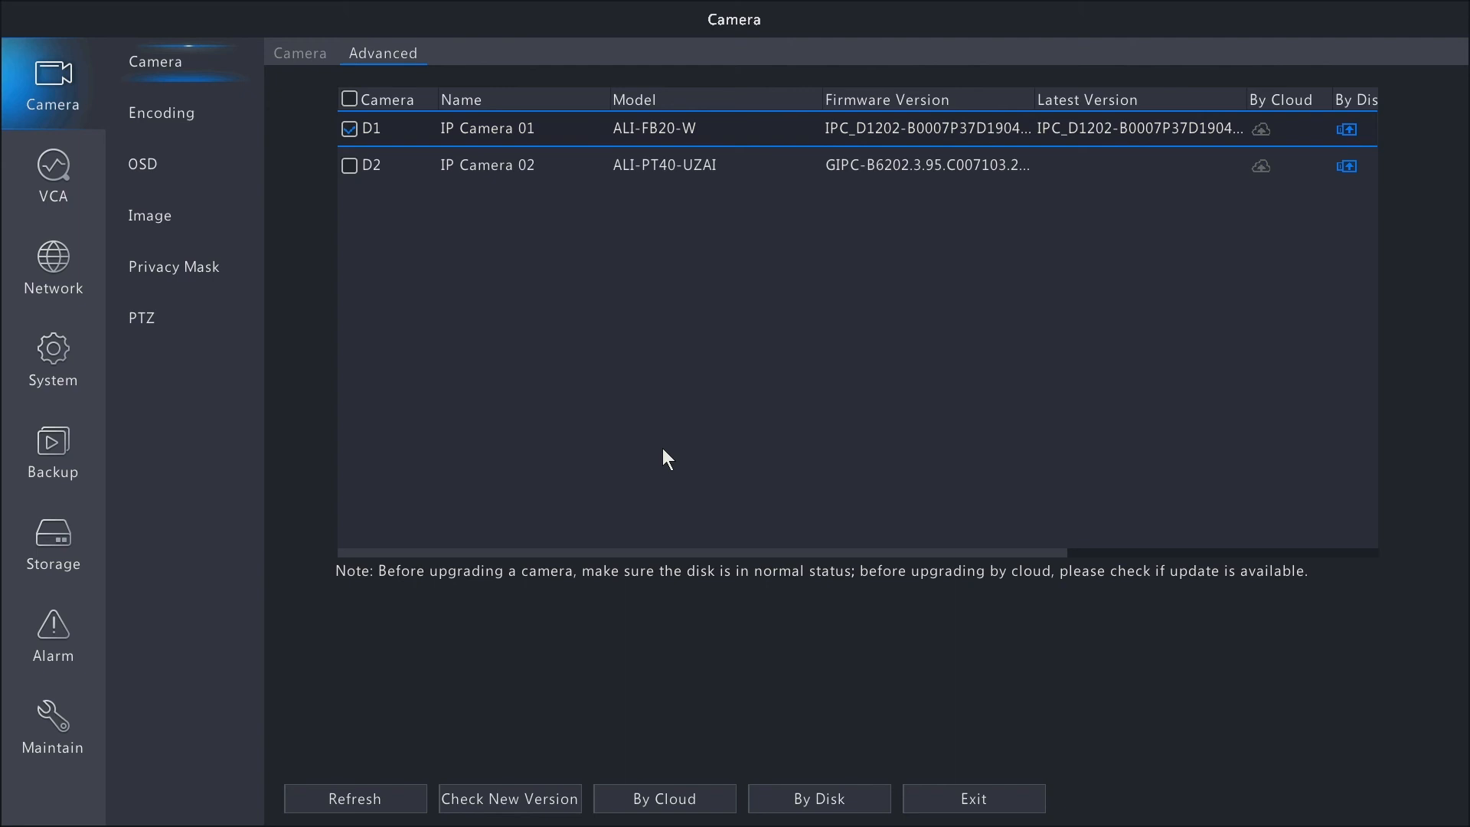
{"action": "left_click", "coordinate": [1273, 551]}
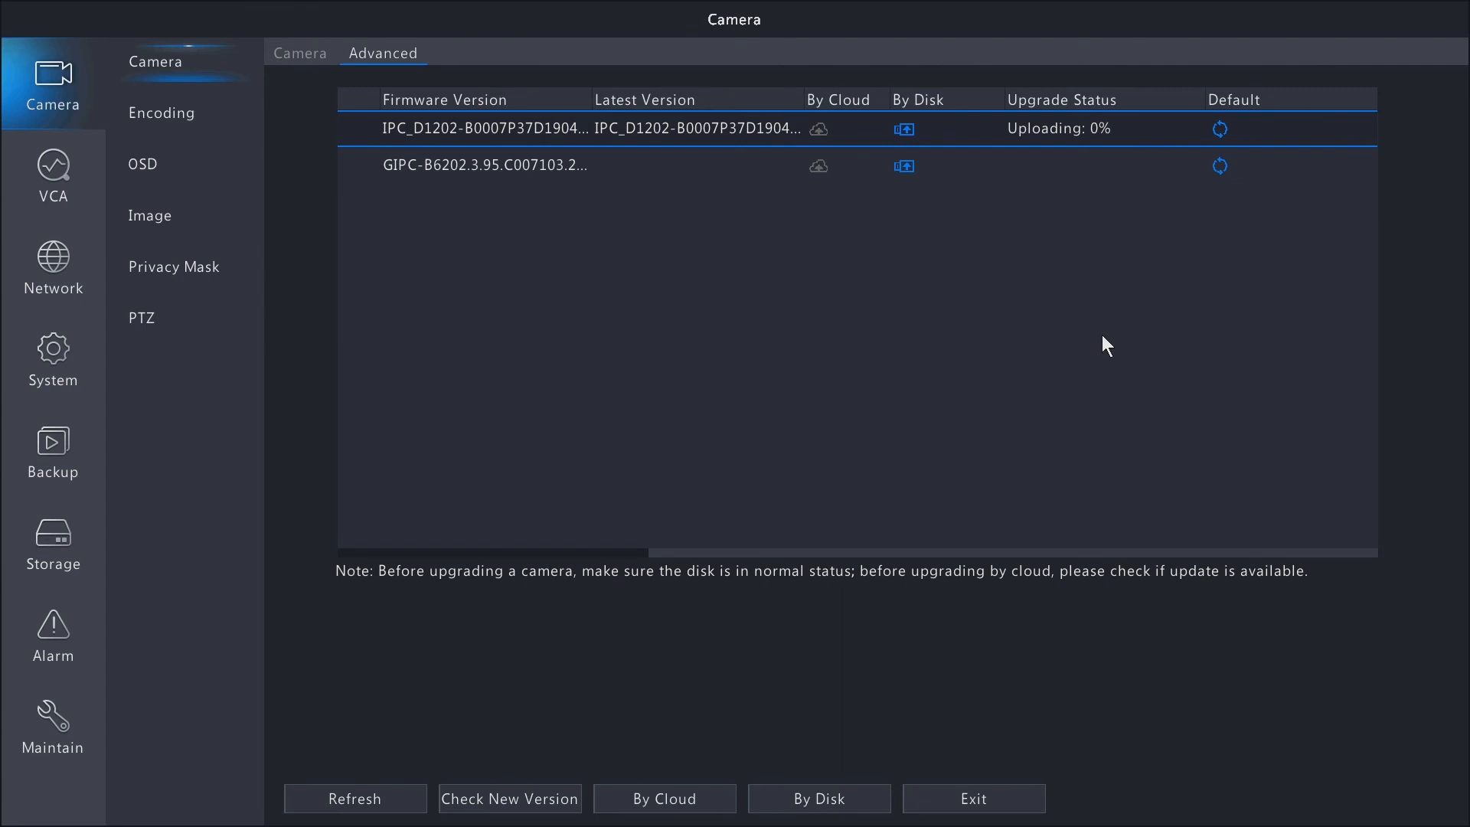